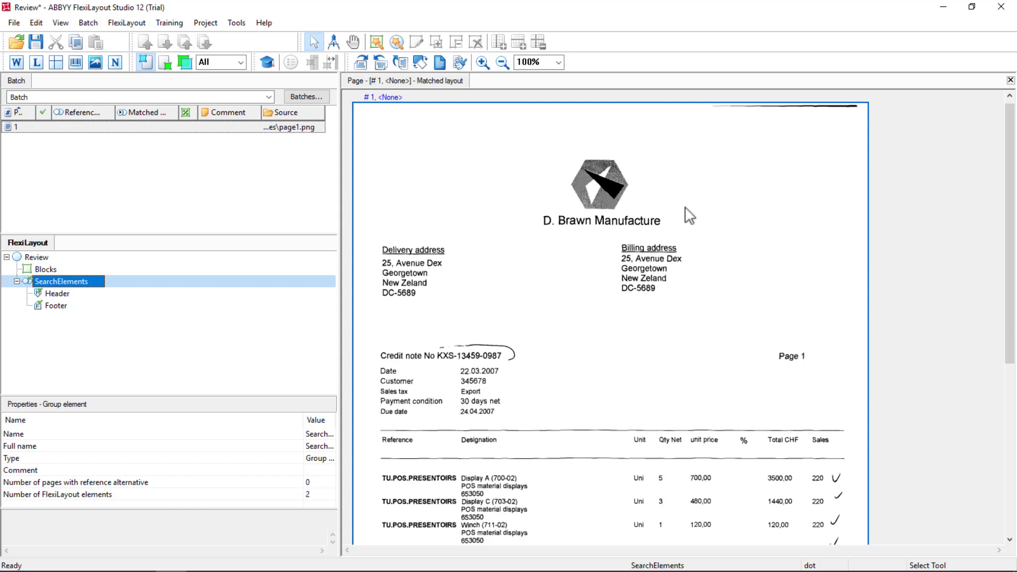
Step: Disable the Footer element in the FlexiLayout tree from its context menu
click(51, 306)
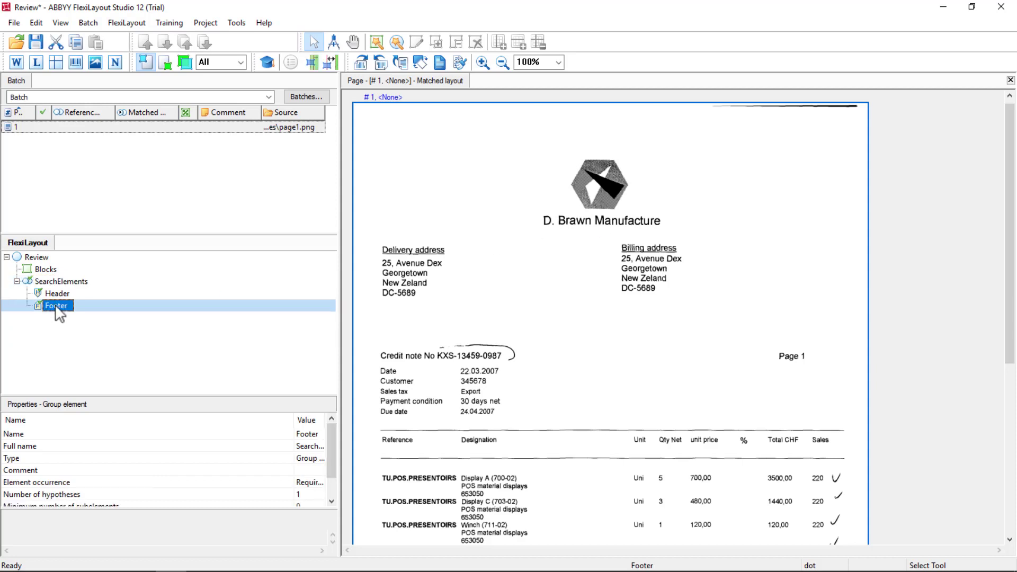
right_click(61, 314)
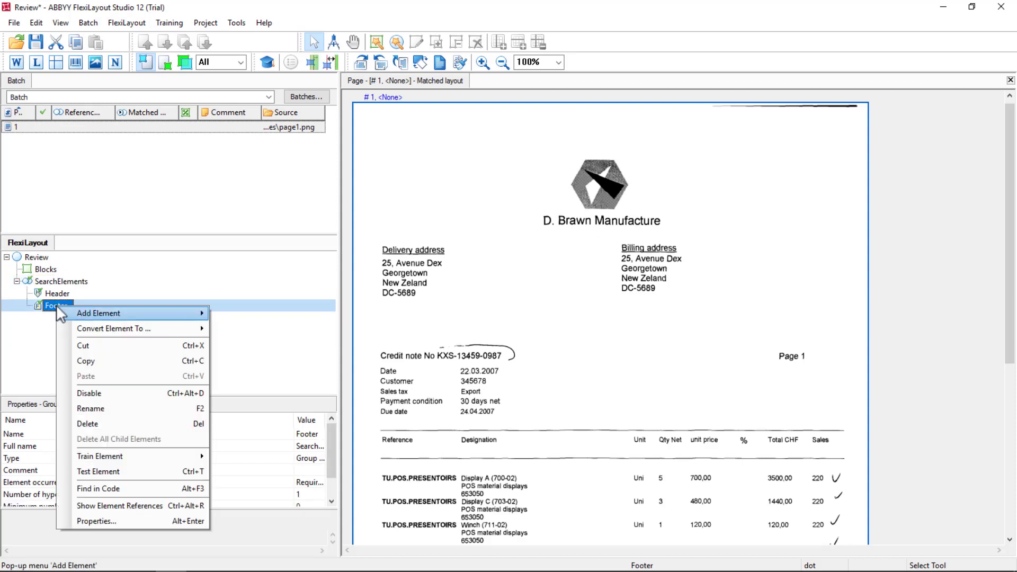
click(90, 394)
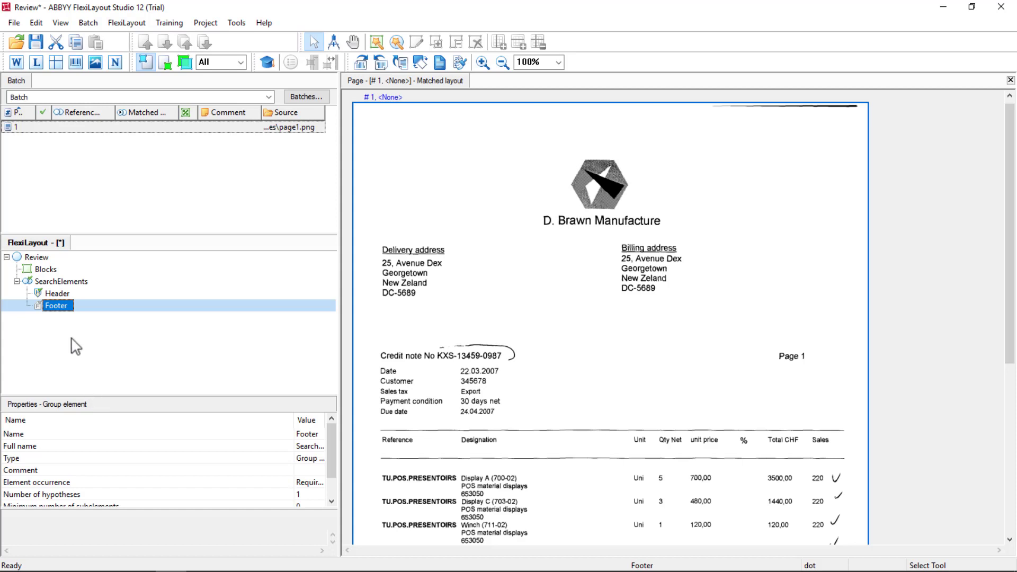
Step: Add a required static text element named kwFormID1 under Header
click(53, 294)
right_click(56, 294)
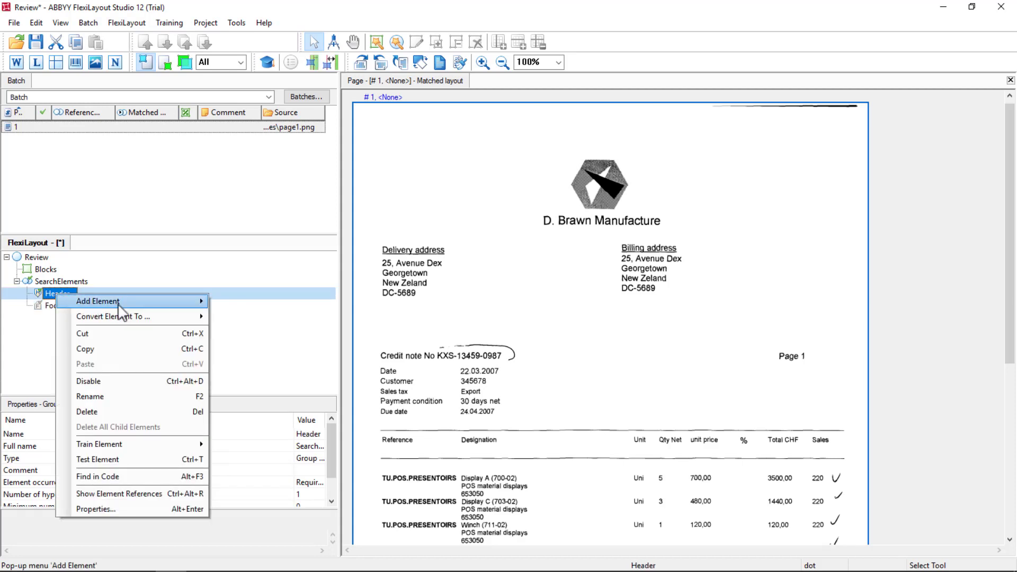
mouse_move(119, 303)
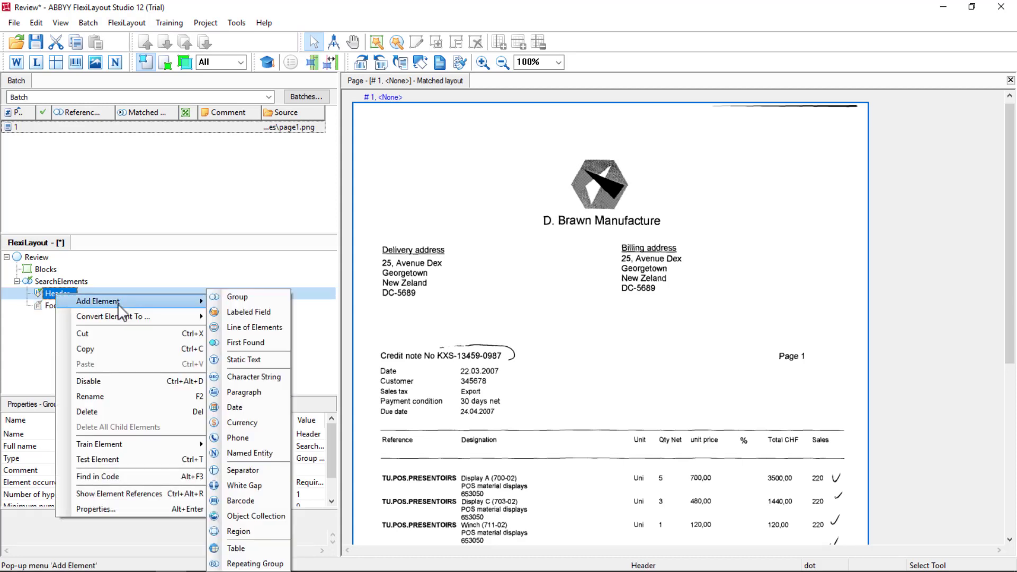
click(249, 362)
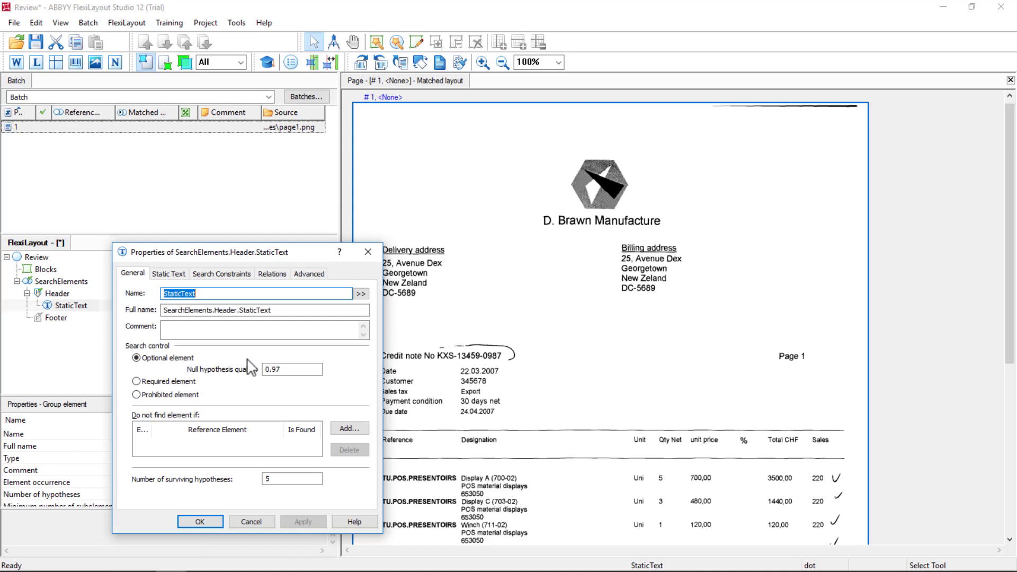
text(kwFor)
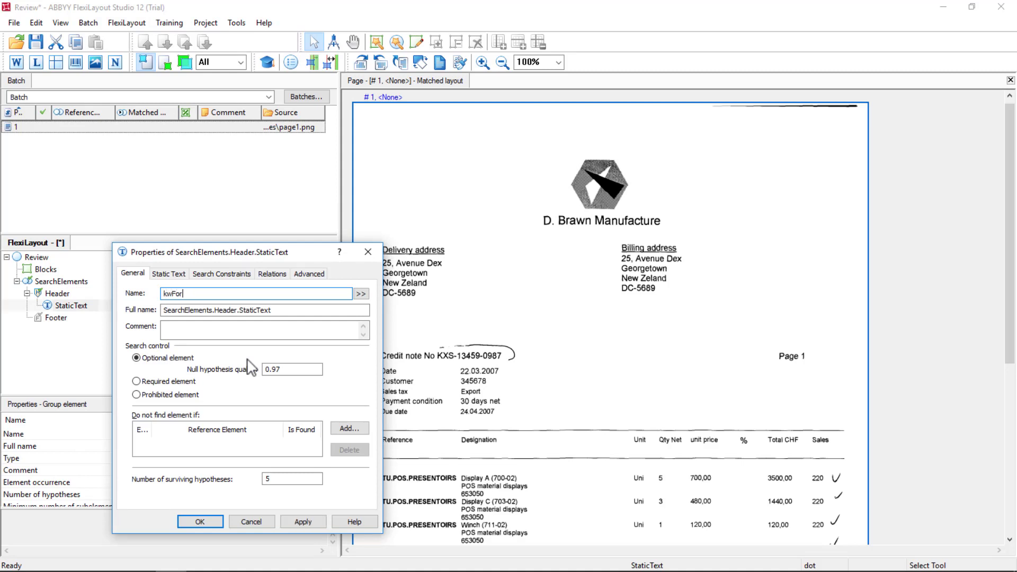
text(mID1)
click(152, 383)
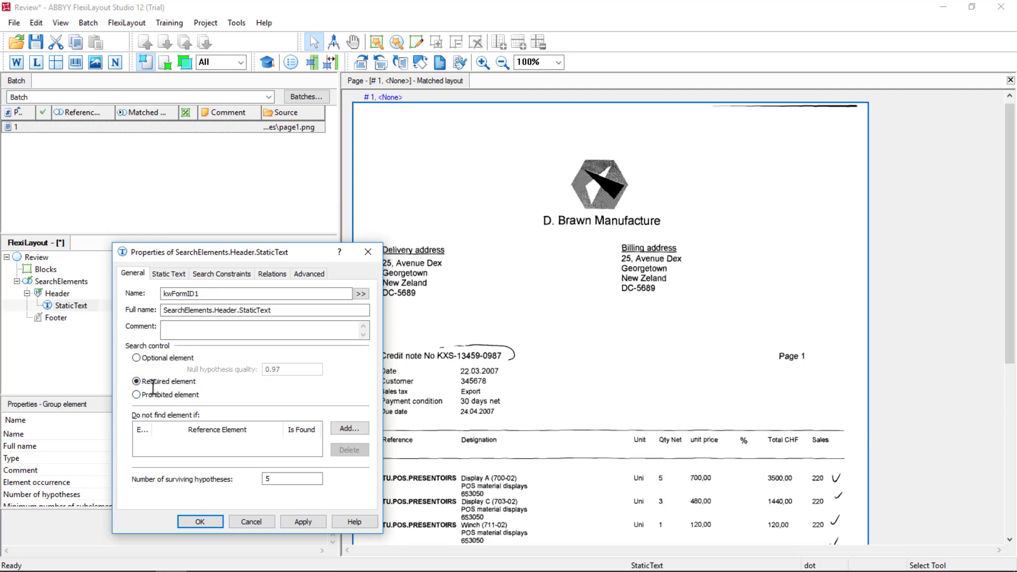
Step: Set kwFormID1's search text to the recognized line 'D. Brawn Manufacture' and confirm
click(169, 274)
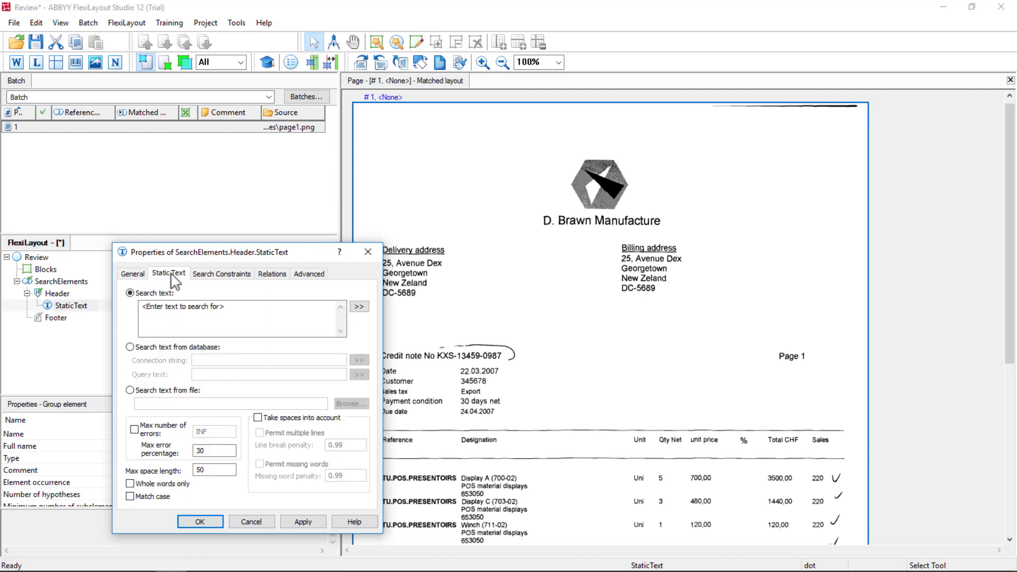
click(37, 62)
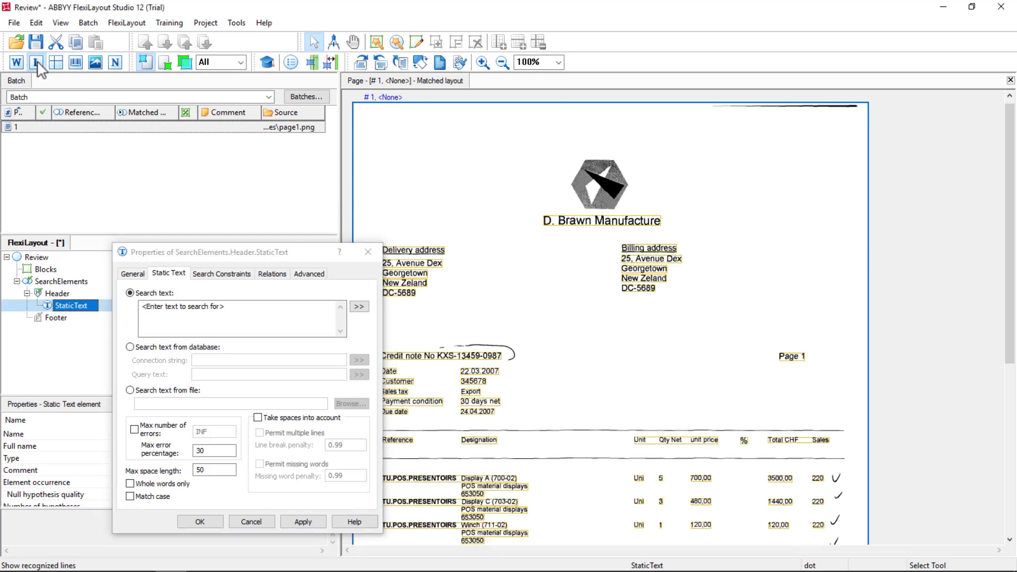
right_click(614, 219)
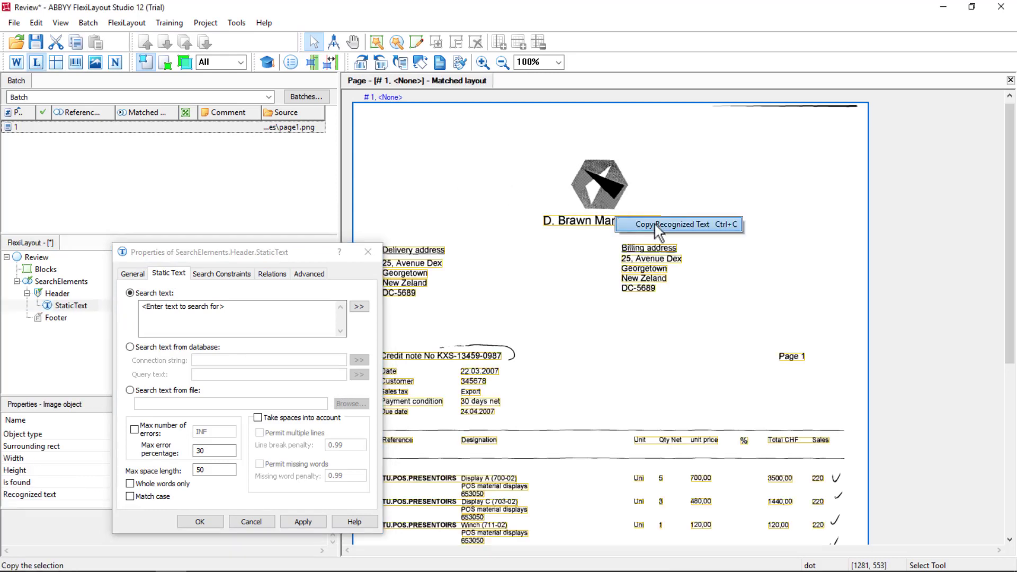
click(655, 224)
click(253, 312)
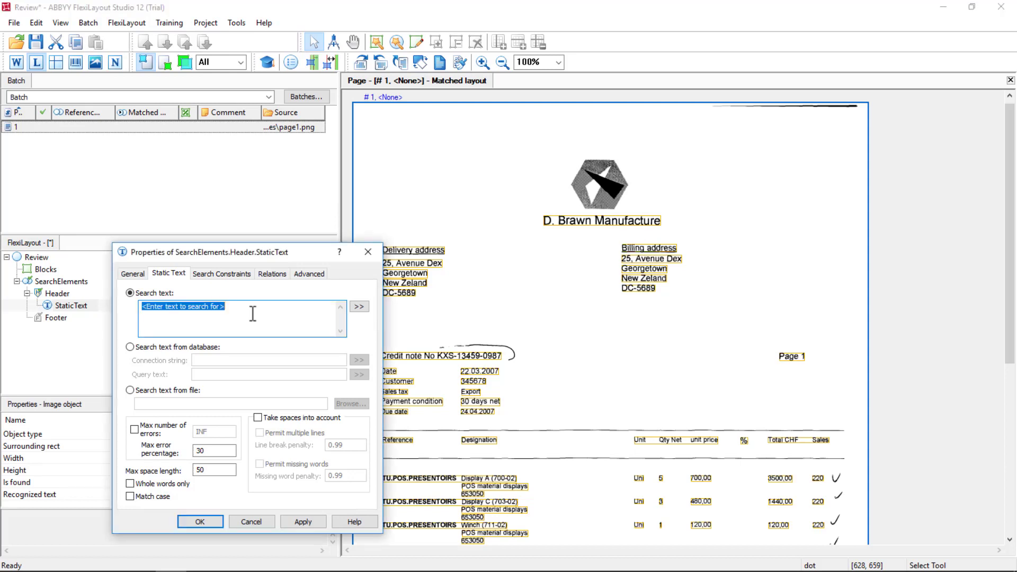
key(ctrl+v)
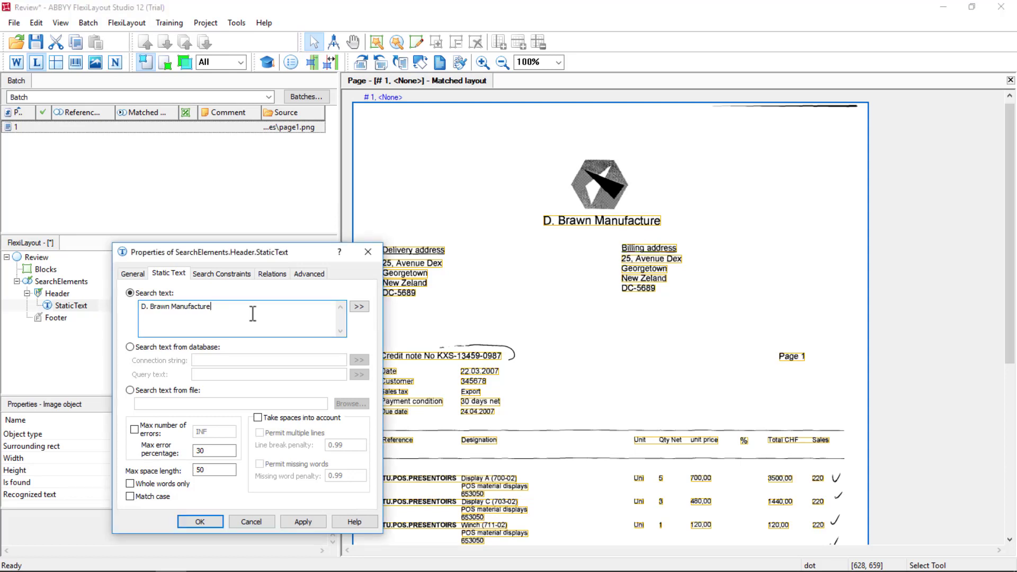
click(291, 520)
Step: Close kwFormID1's properties and duplicate it into a new element kwFormID2
click(200, 522)
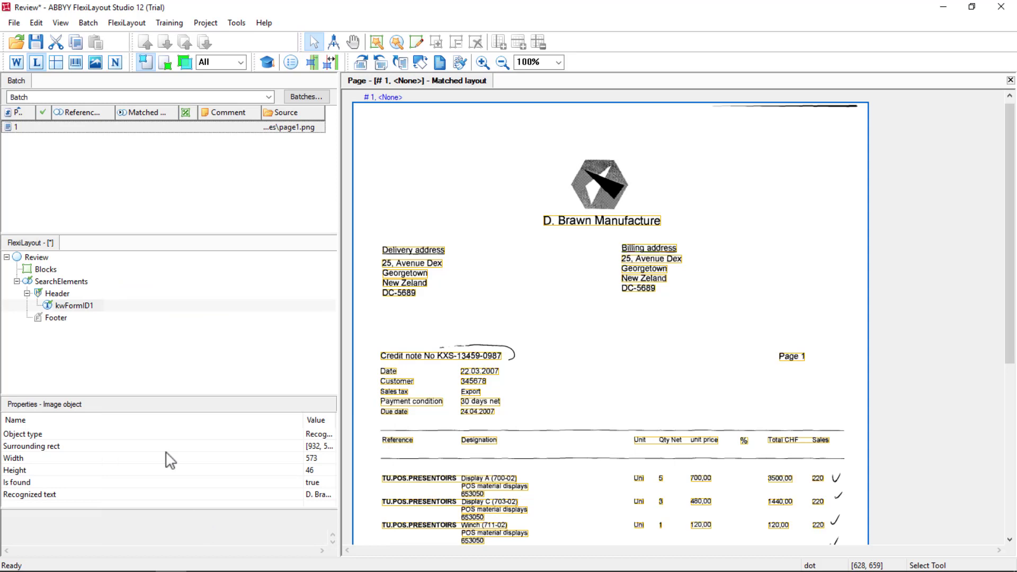
click(76, 307)
key(ctrl+c)
key(ctrl+v)
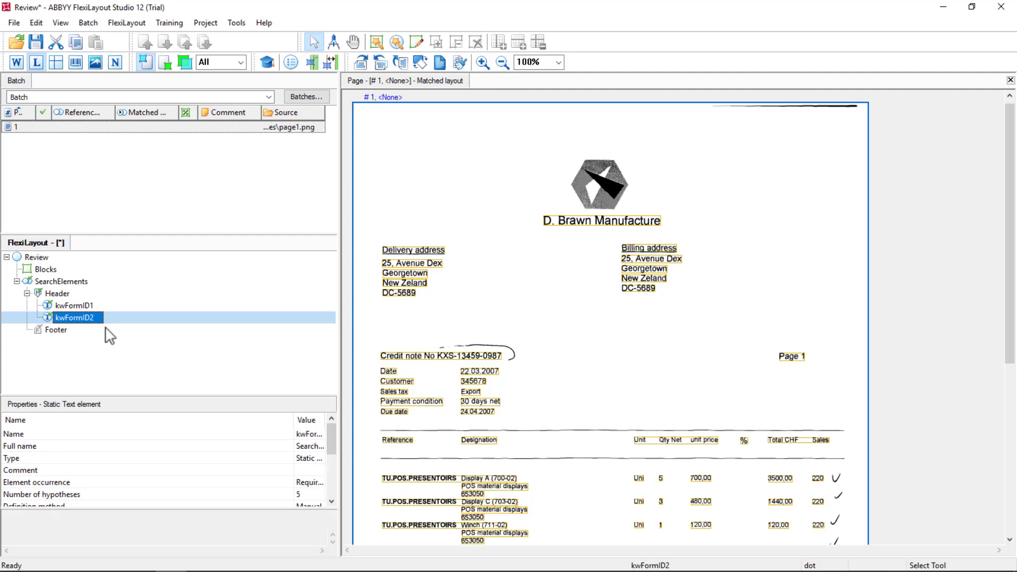
Step: Open kwFormID2's properties and move the dialog left to uncover the page
double_click(64, 321)
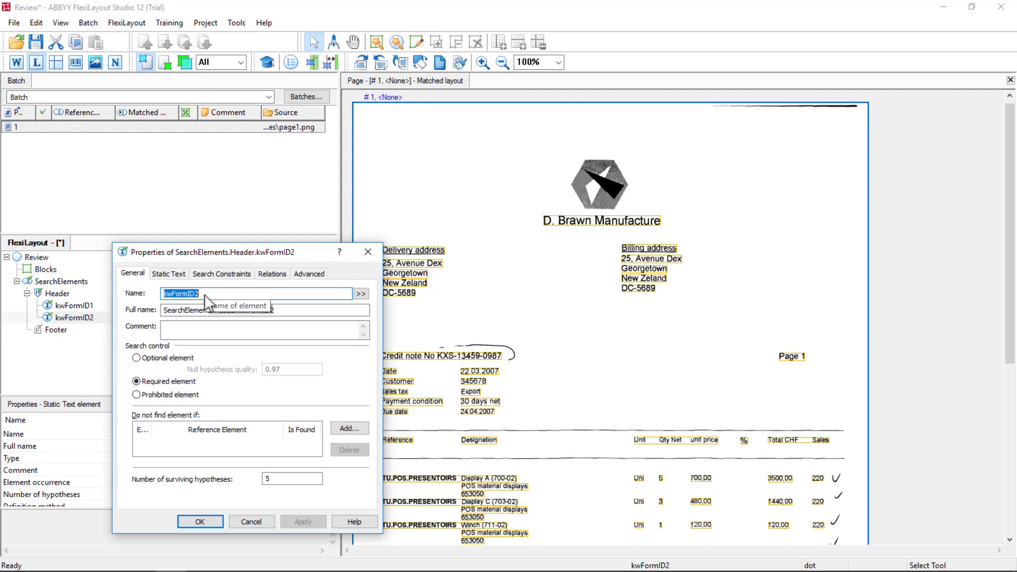
drag(265, 252, 206, 246)
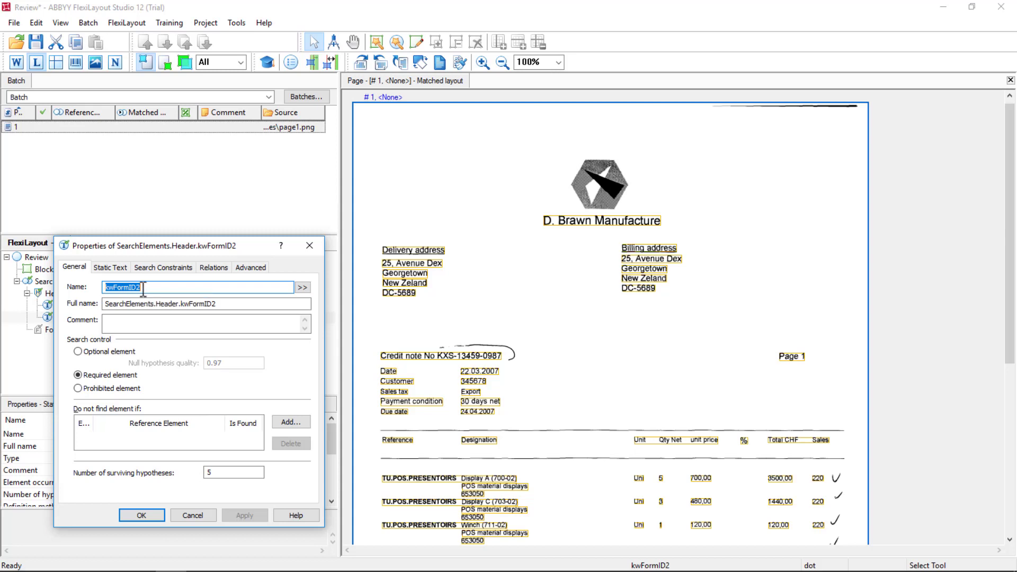
drag(244, 248, 301, 243)
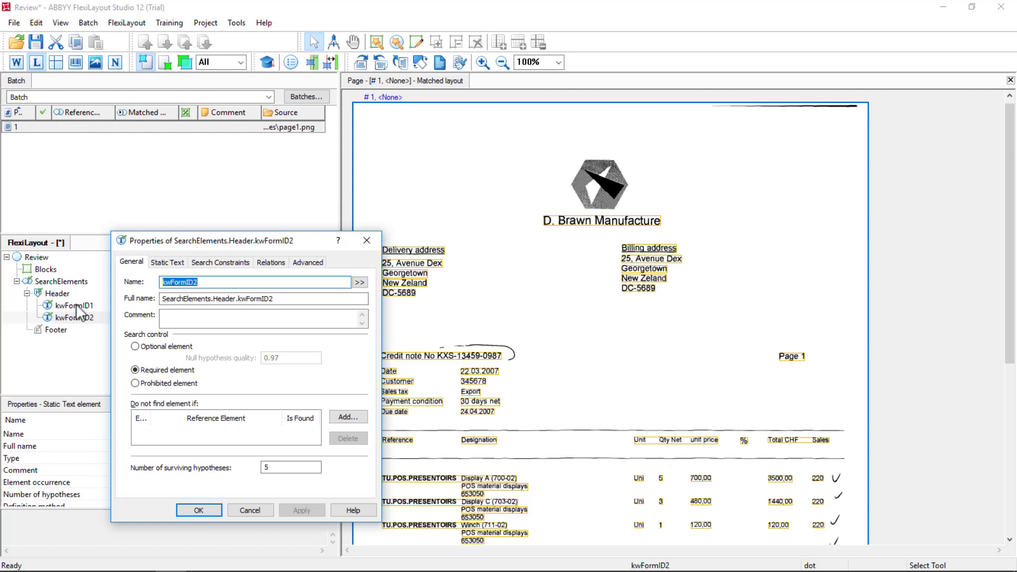
drag(272, 243, 201, 238)
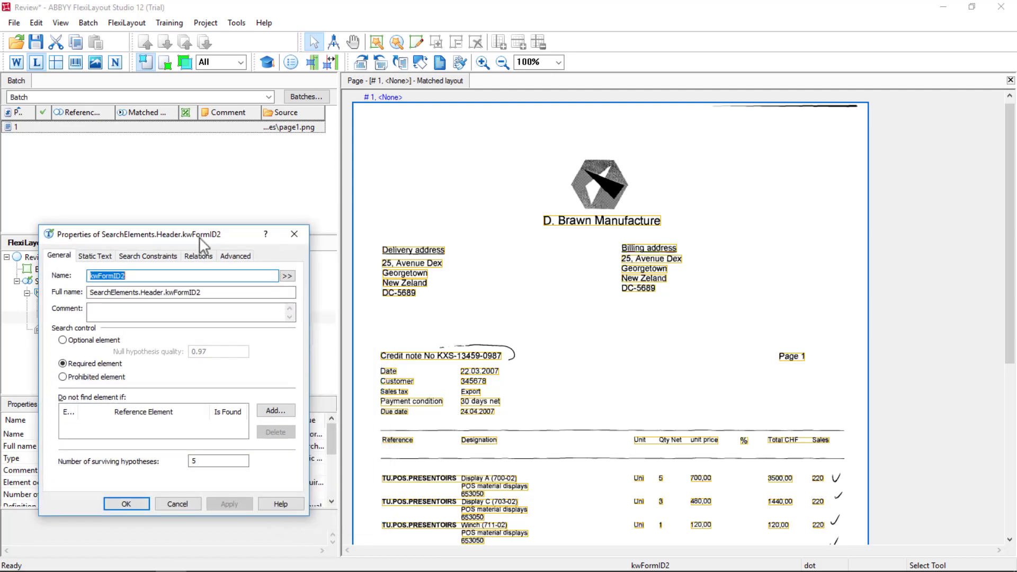
Step: Replace kwFormID2's search text with the recognized 'Delivery address Billing address'
right_click(430, 251)
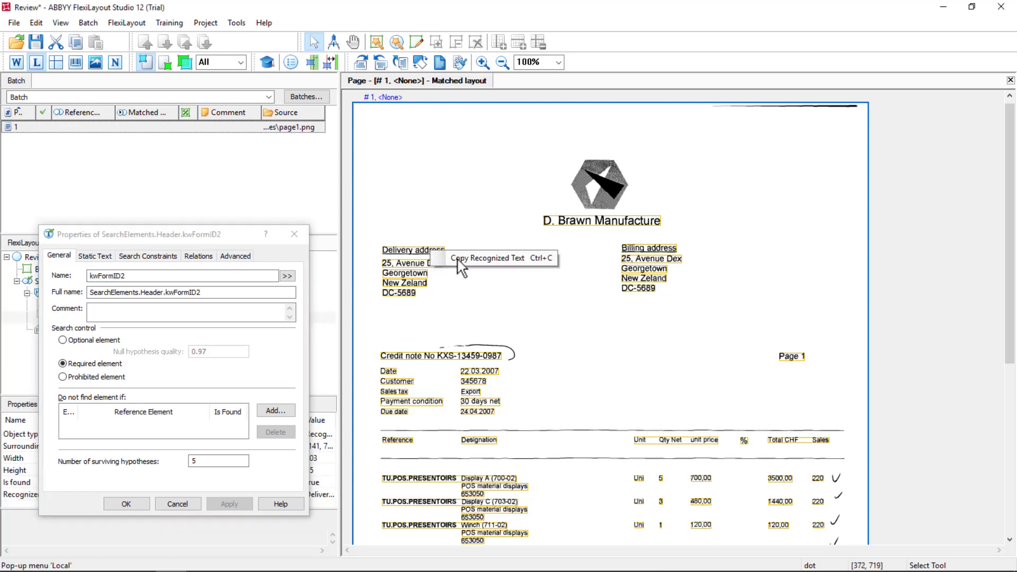
click(459, 260)
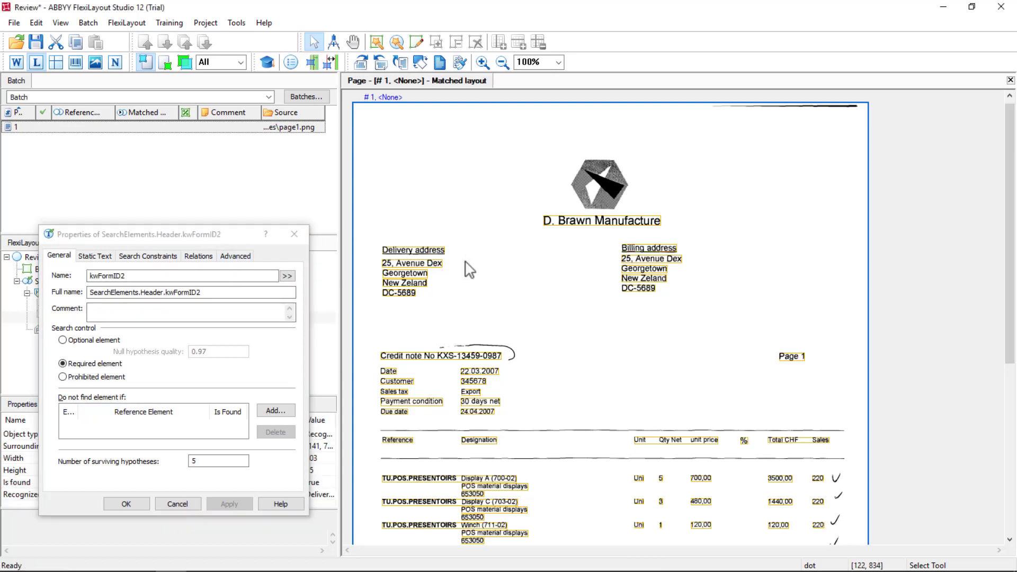
click(94, 255)
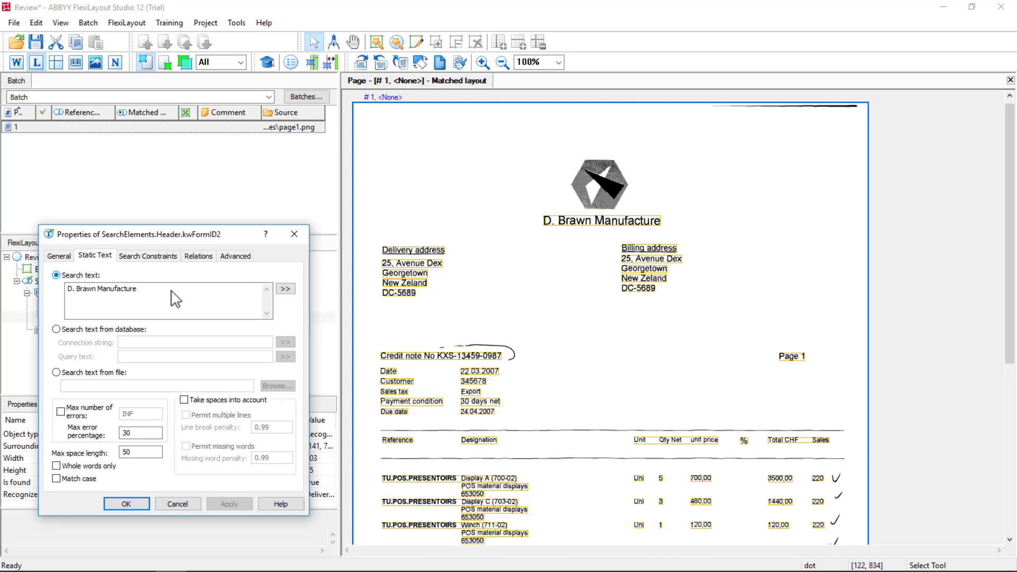
click(175, 292)
key(ctrl+shift+Left)
key(ctrl+shift+Left)
key(ctrl+shift+Left)
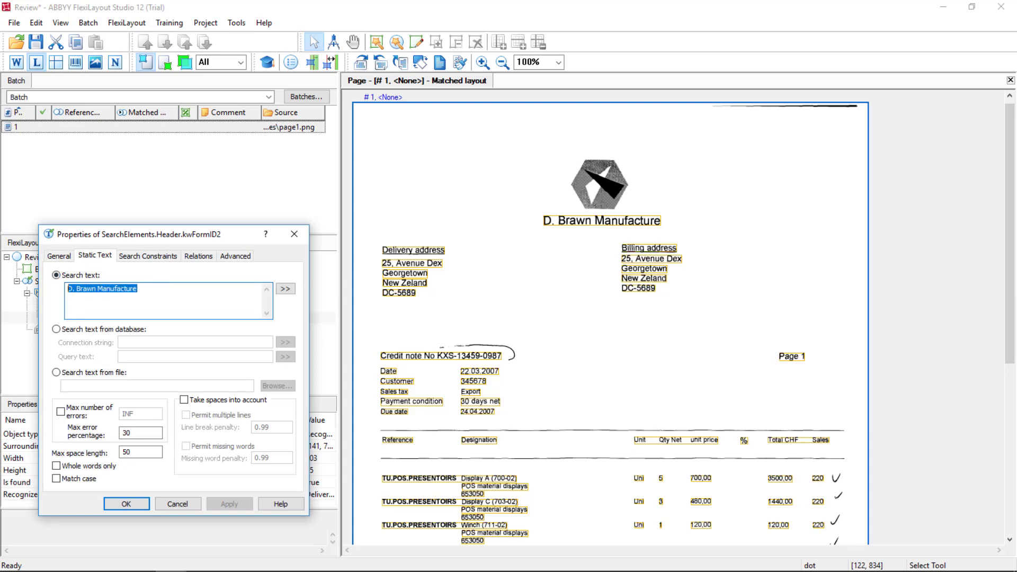
key(ctrl+v)
right_click(674, 248)
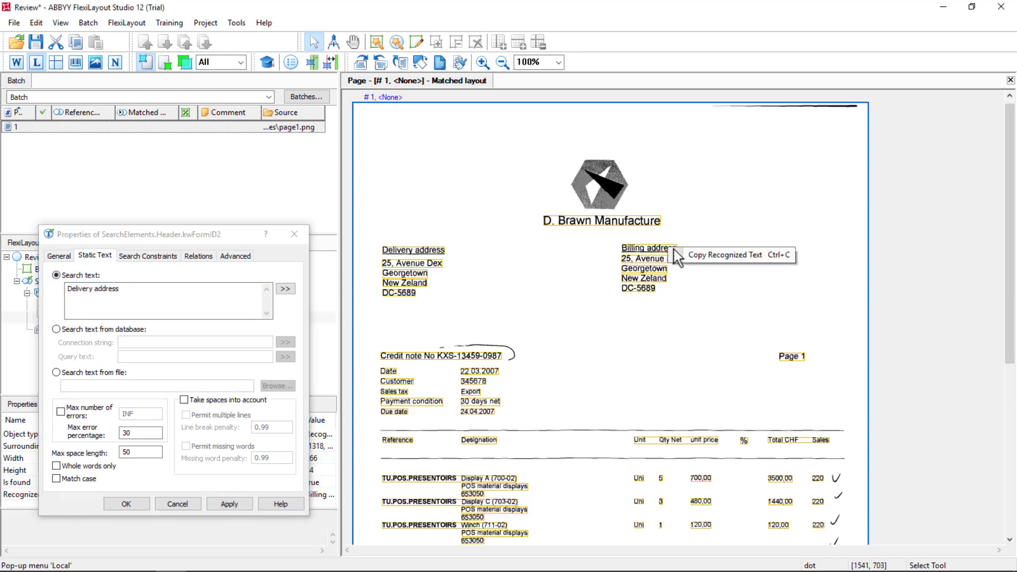
click(722, 254)
click(146, 290)
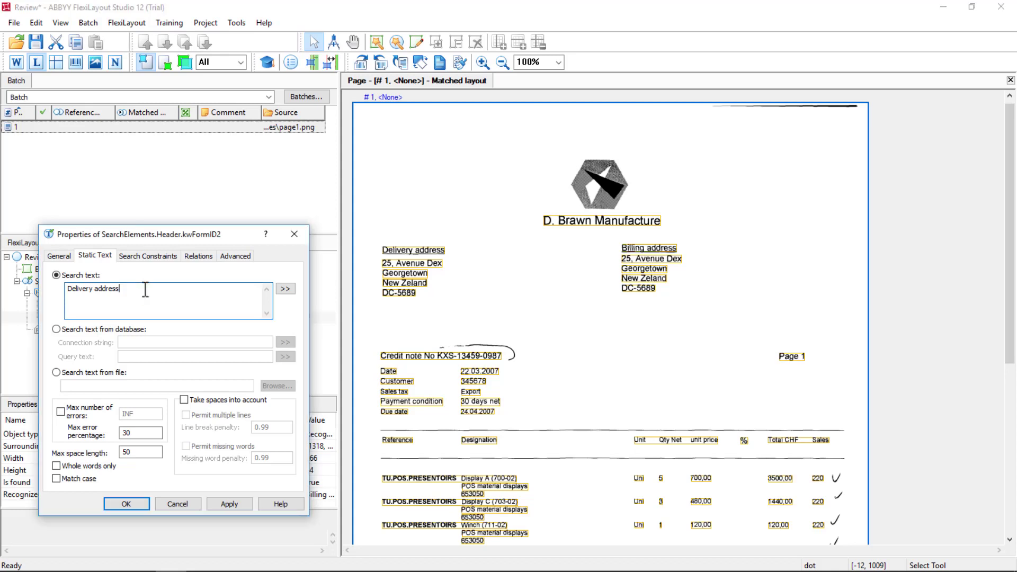
key(ctrl+v)
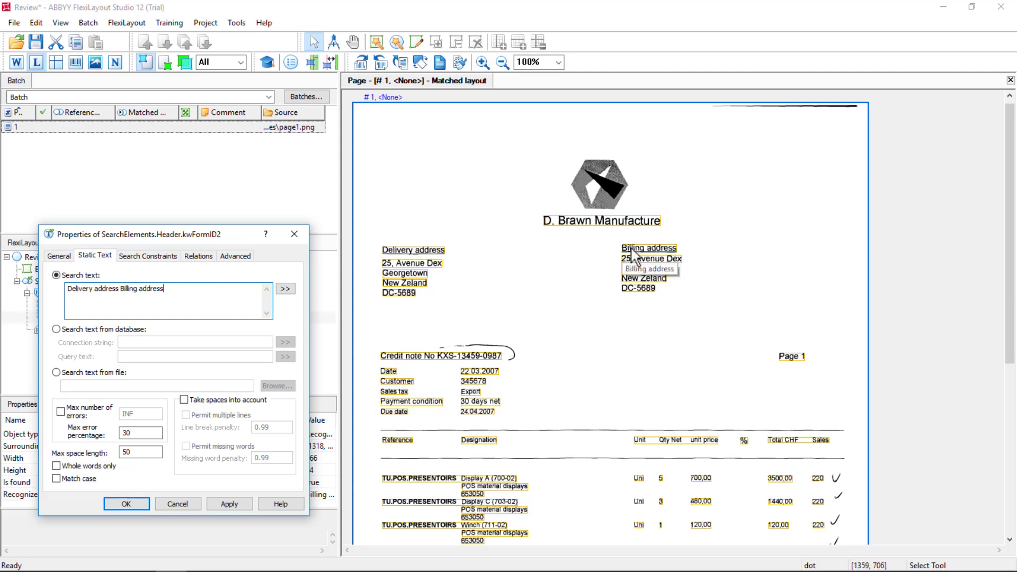
Step: Measure the gap between the address headings and set maximum space length to 1000
click(184, 399)
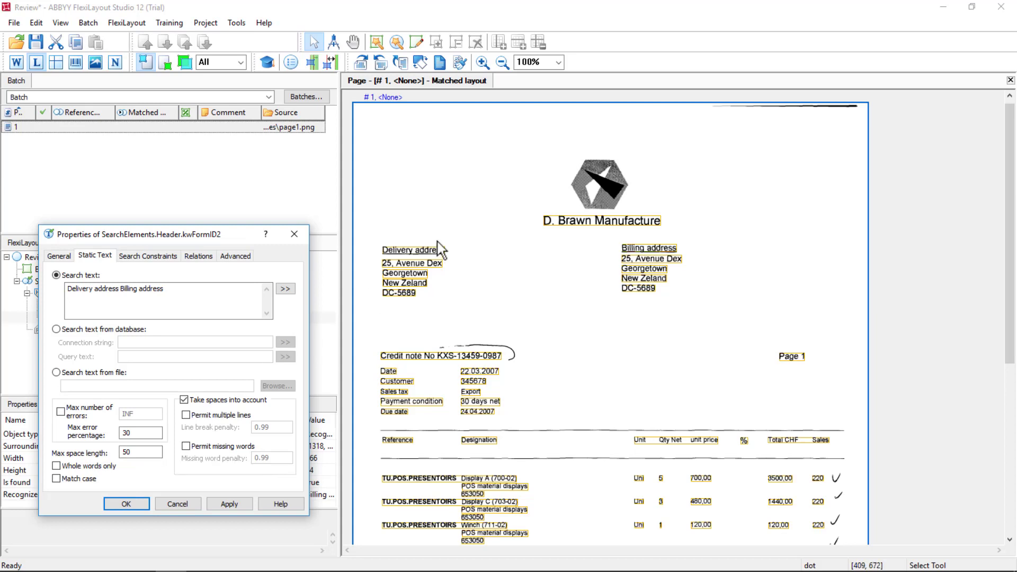
drag(437, 241, 644, 240)
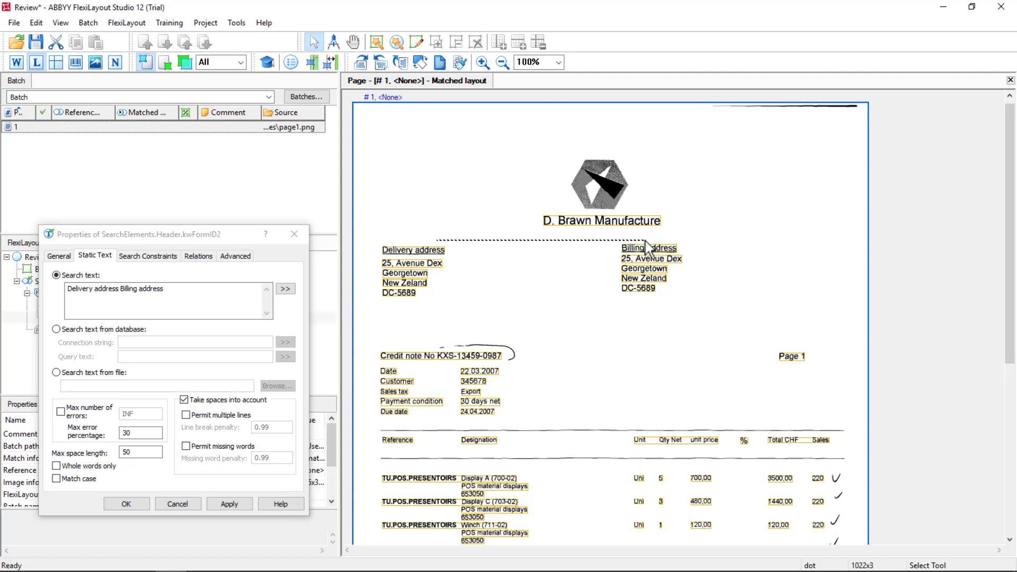
drag(645, 245, 646, 244)
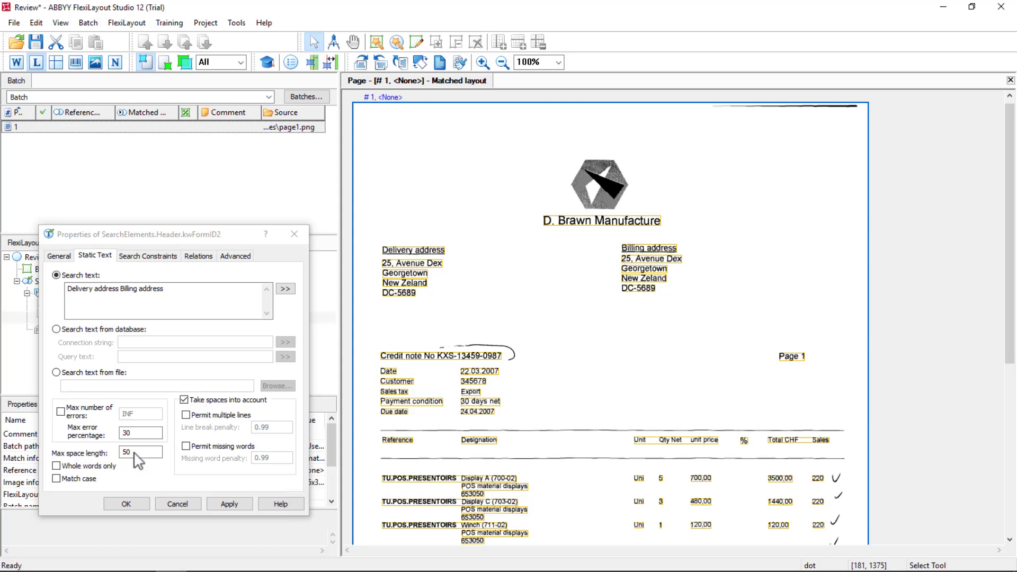
click(105, 453)
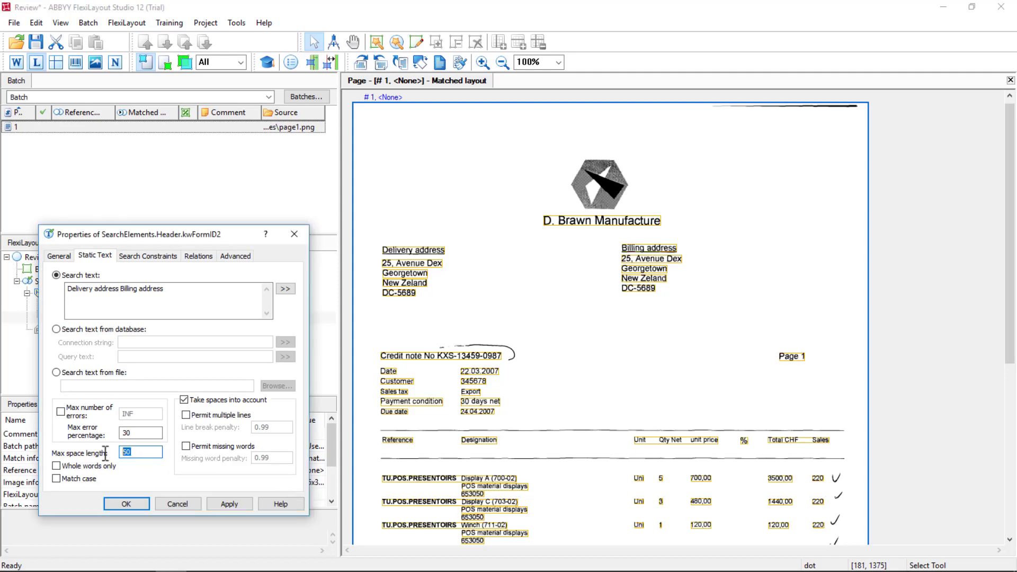
text(1000)
Step: Apply the 1000 space length, match page 1, and inspect kwFormID2's hypothesis under Header
click(233, 501)
click(137, 503)
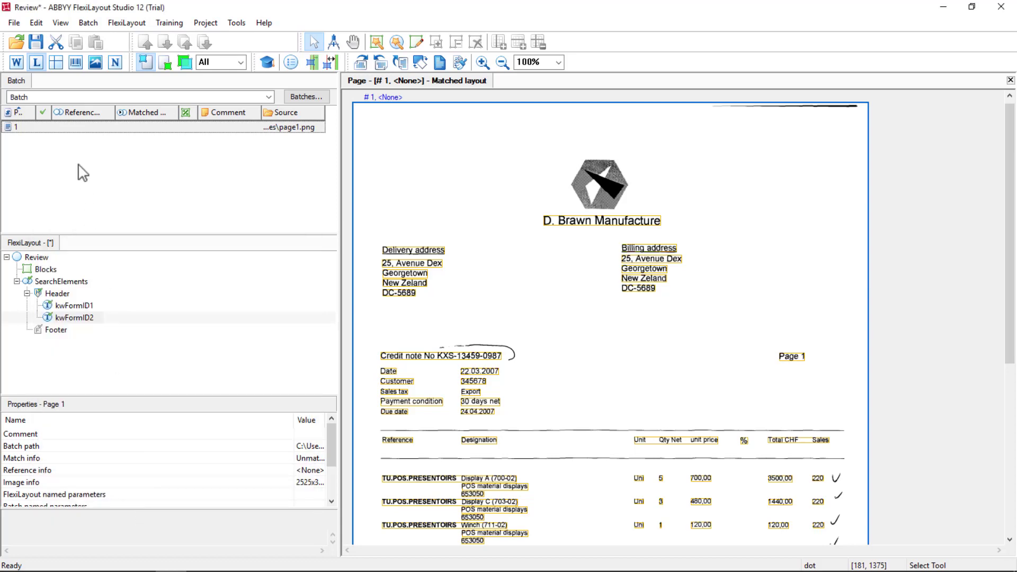
right_click(74, 129)
click(104, 135)
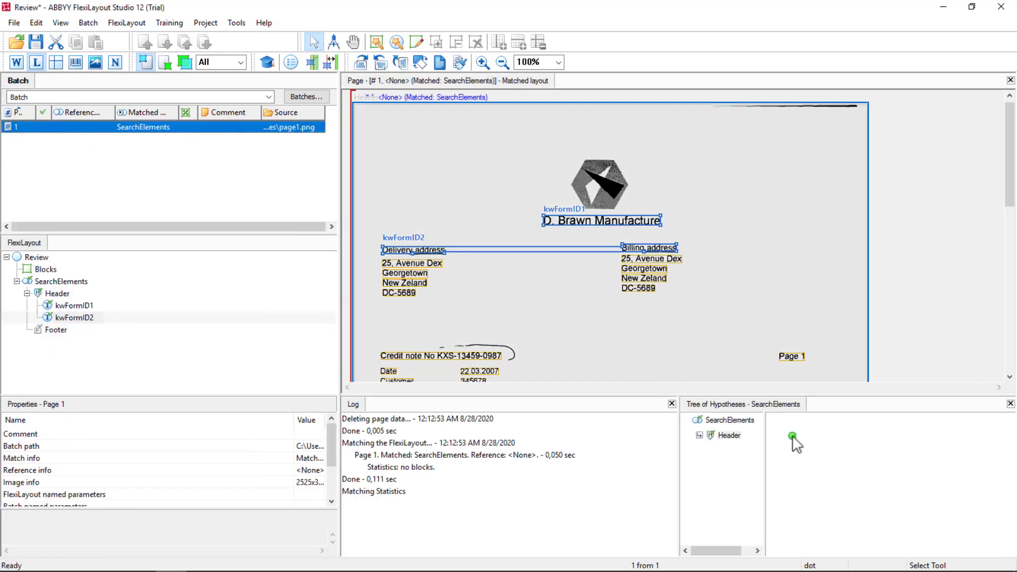
click(792, 437)
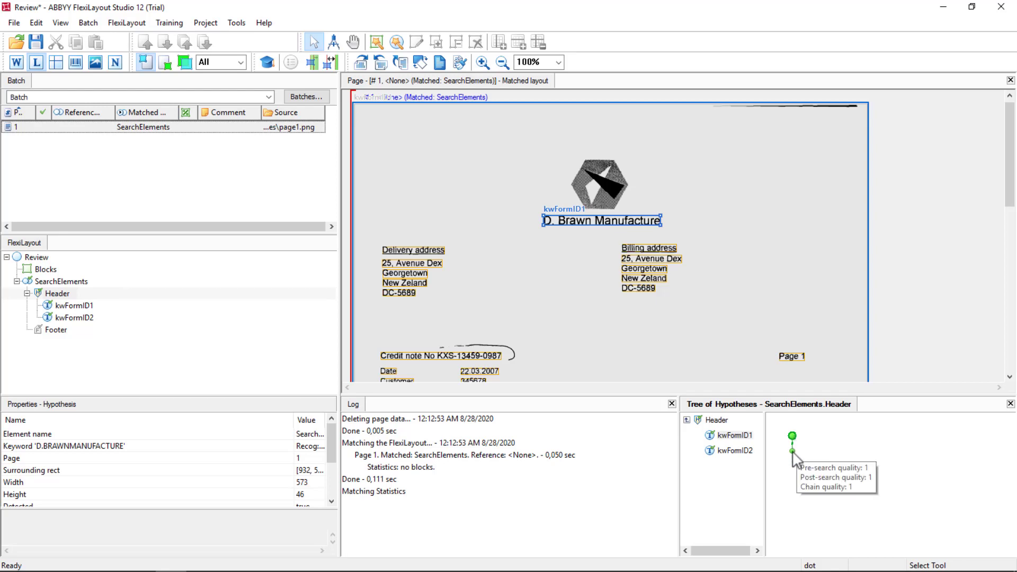
click(792, 451)
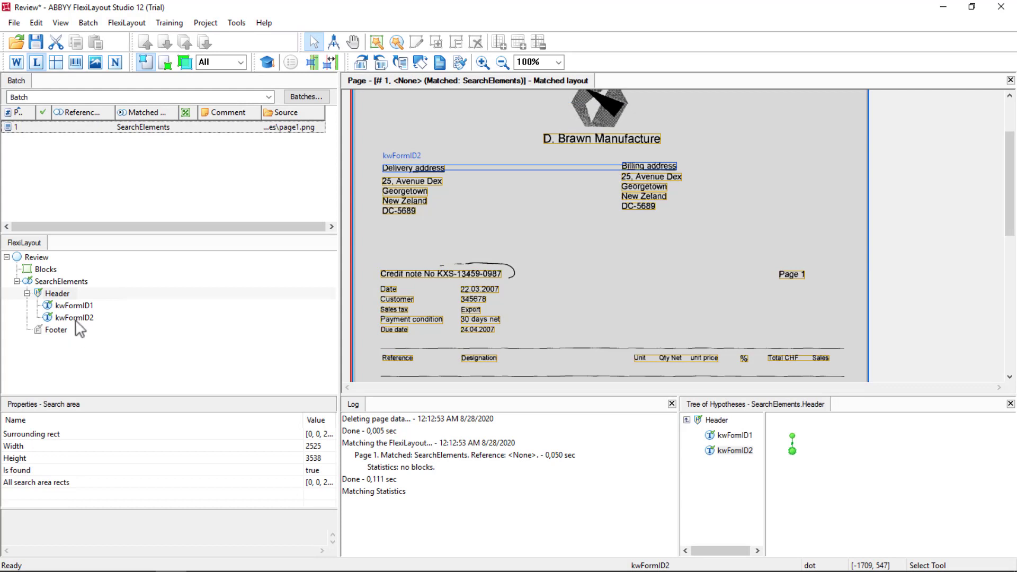
Step: Duplicate kwFormID2 into a new element kwFormID3
mouse_move(80, 328)
mouse_down()
mouse_move(69, 318)
mouse_move(75, 330)
mouse_up()
click(74, 318)
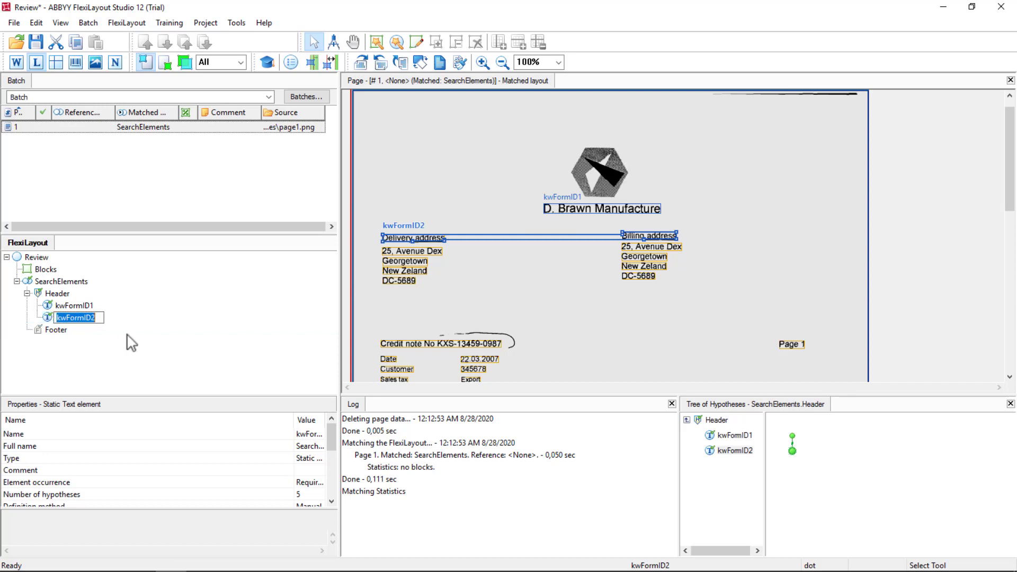
click(84, 329)
key(Up)
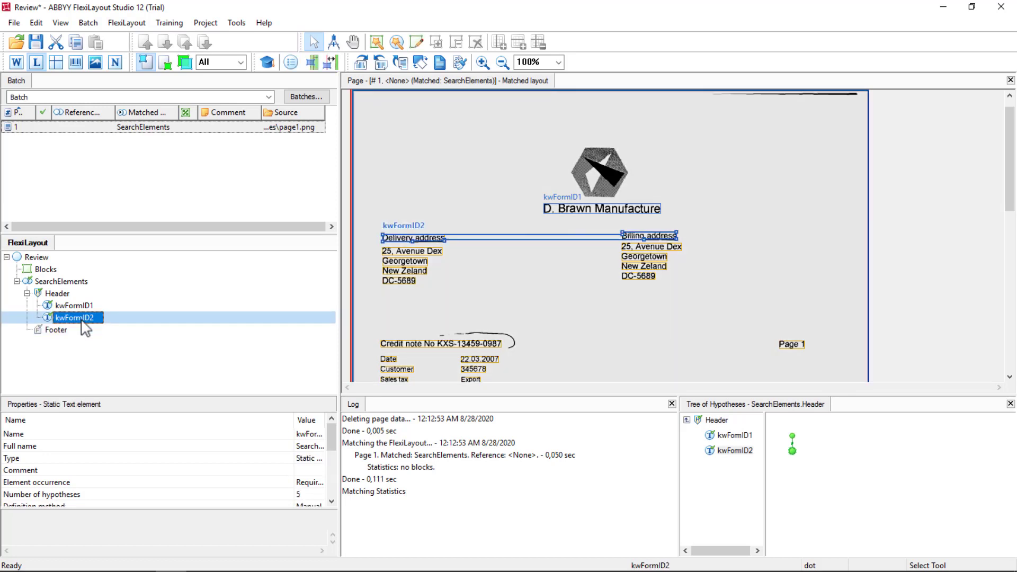
key(ctrl+c)
key(ctrl+v)
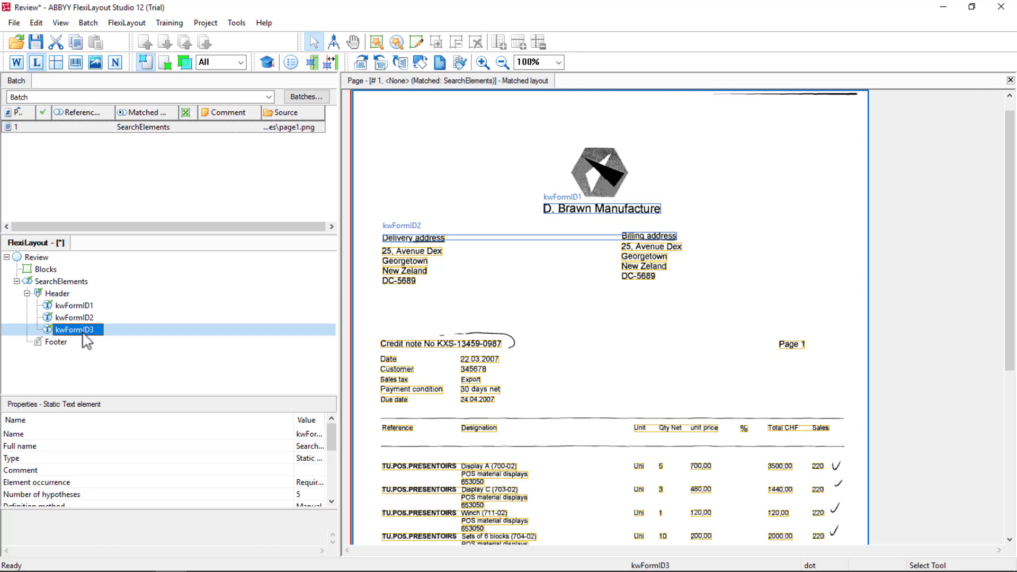
Step: Copy the recognized text of the Credit note line on the page
click(402, 345)
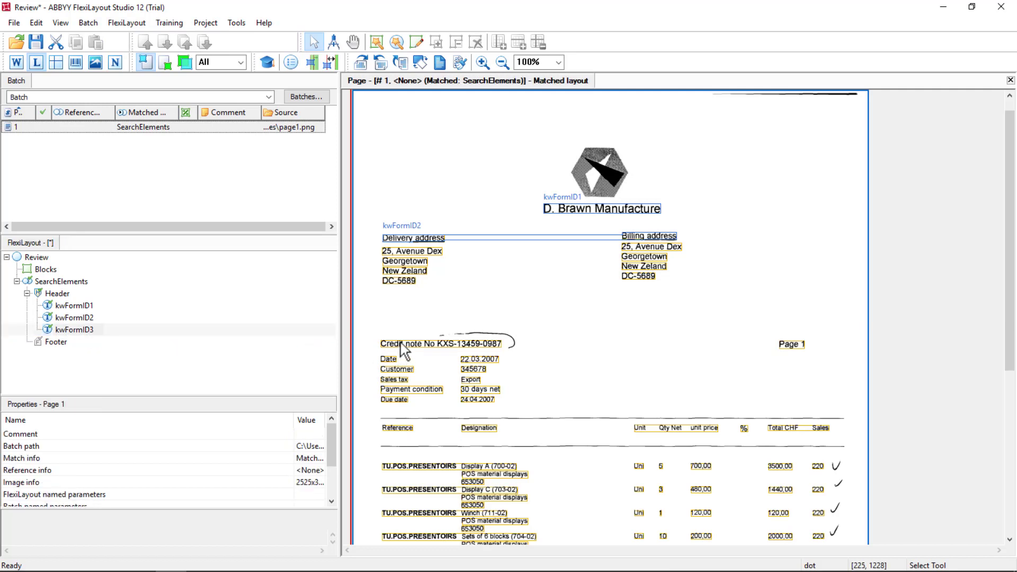
right_click(402, 344)
click(444, 349)
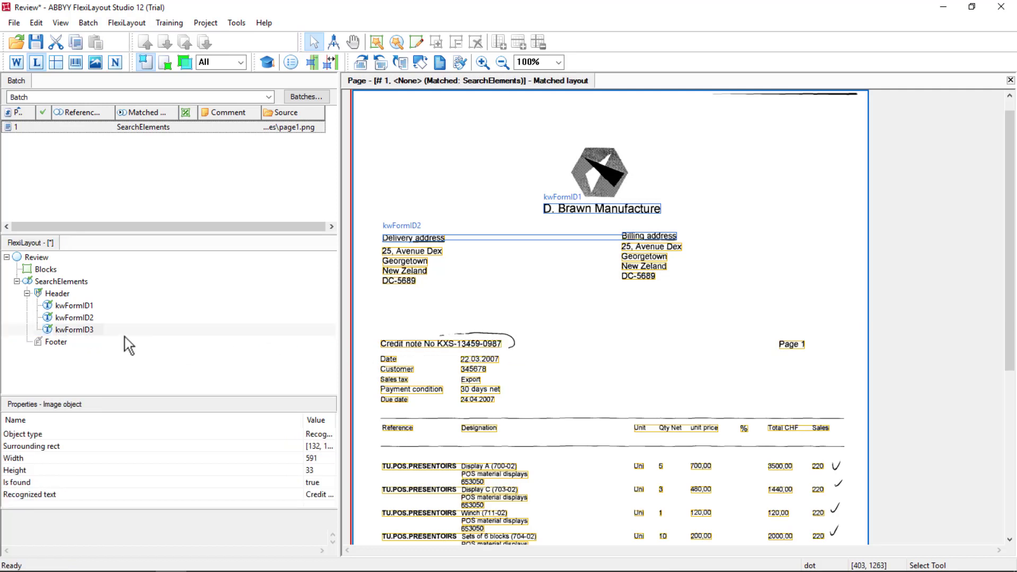
Step: Set kwFormID3's maximum space length to 50 and its search text to 'Credit note No'
double_click(82, 331)
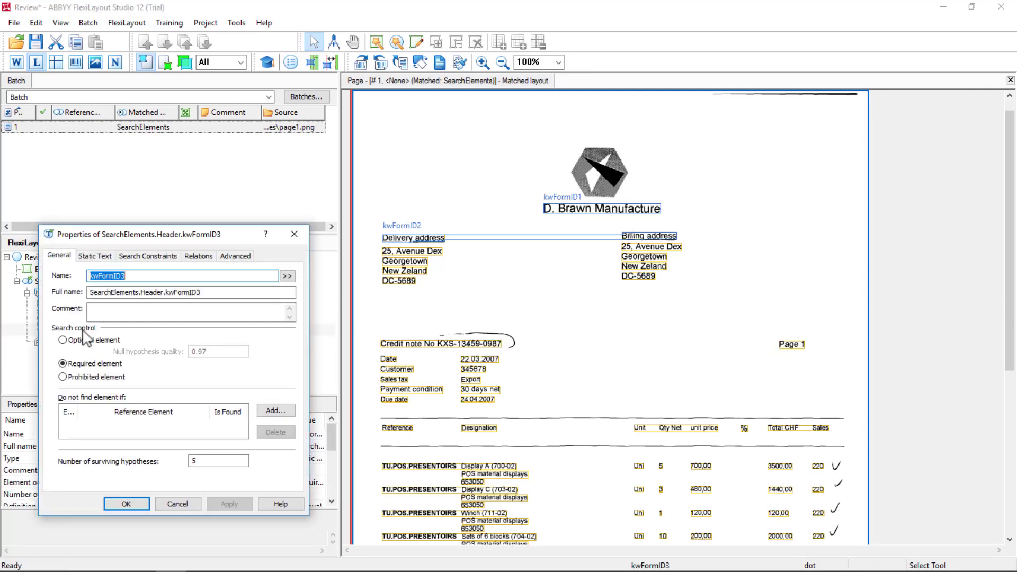
click(95, 257)
double_click(149, 452)
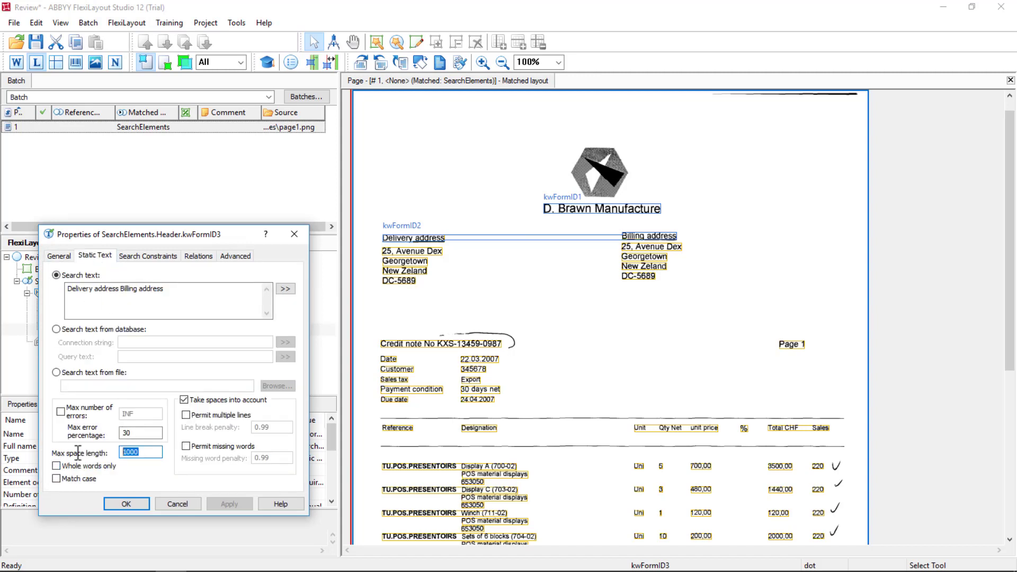
text(50)
click(175, 300)
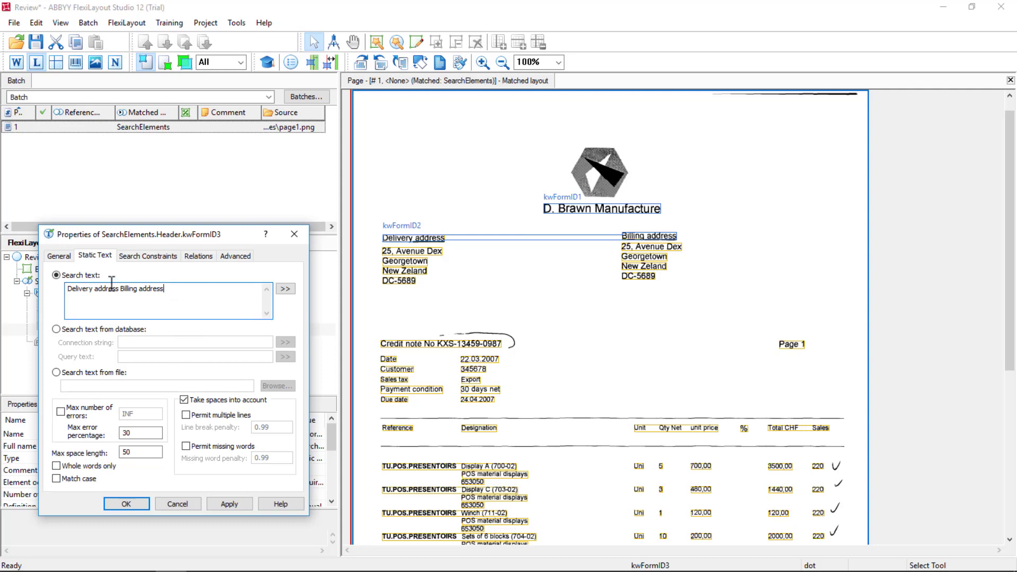
key(ctrl+a)
key(ctrl+v)
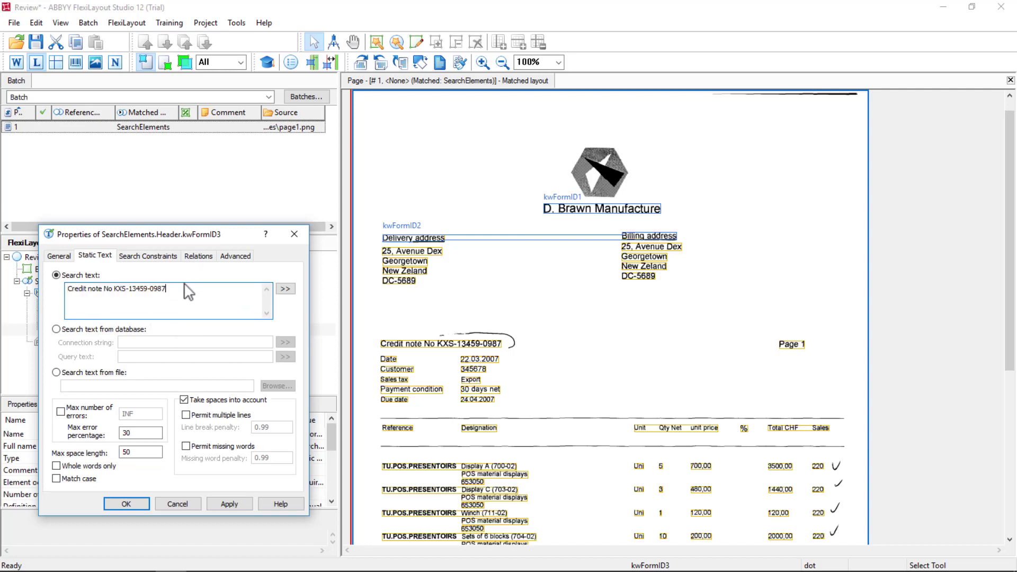
drag(166, 289, 111, 296)
key(Delete)
Step: Confirm kwFormID3, re-match page 1, and verify kwFormID3's hypothesis on the Credit note No line
click(132, 501)
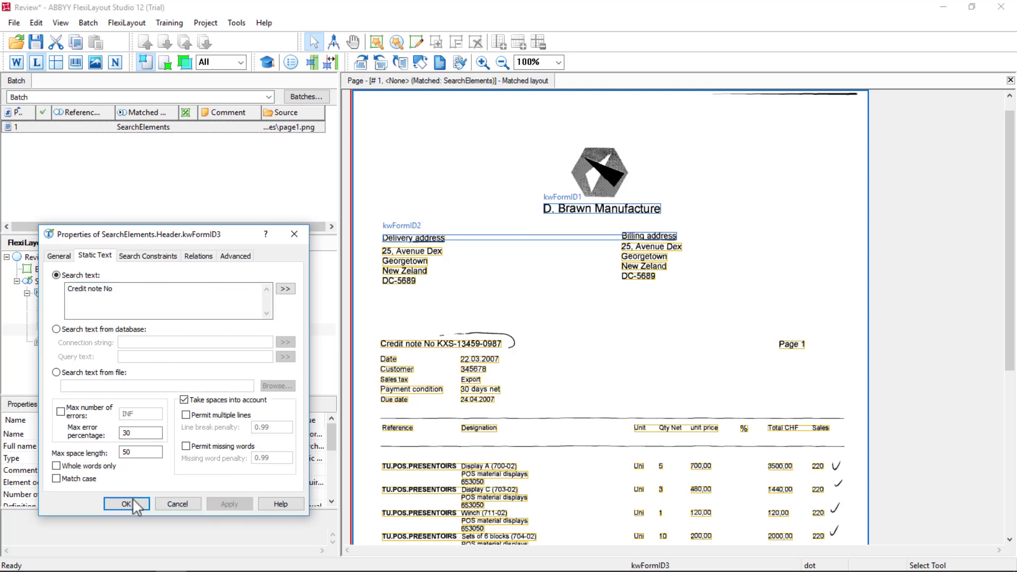
right_click(120, 130)
click(159, 136)
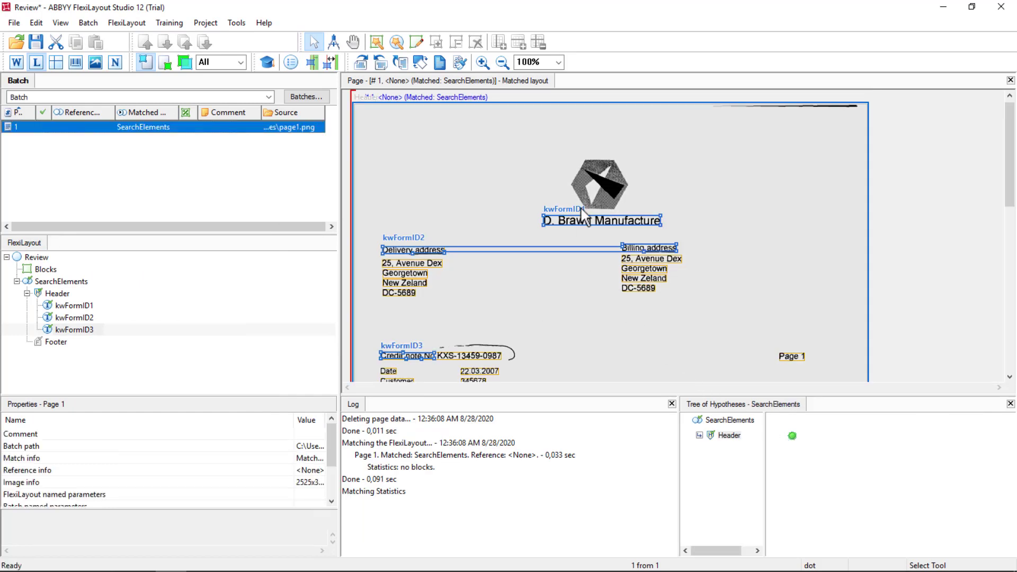
click(791, 434)
double_click(793, 437)
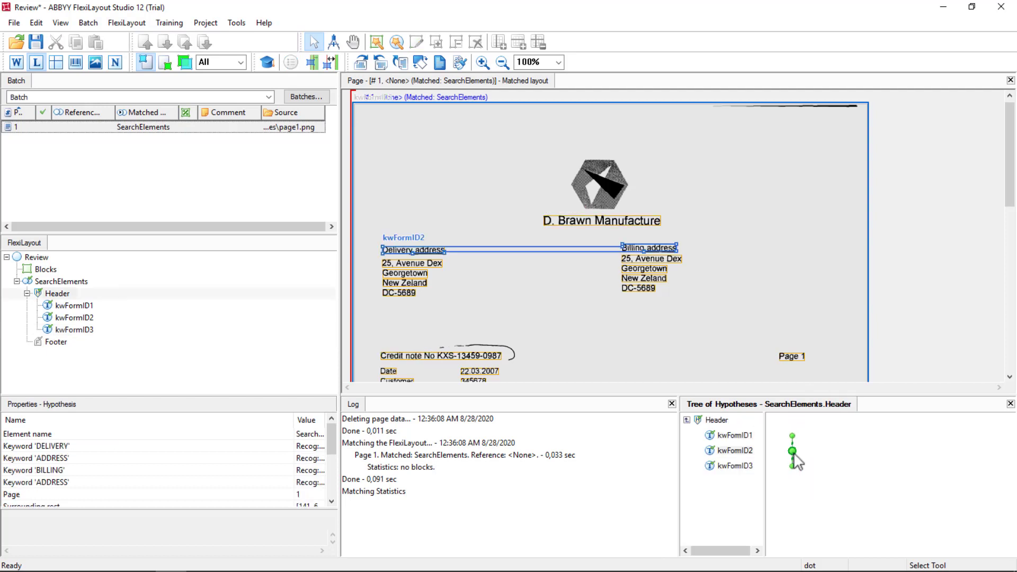
click(792, 466)
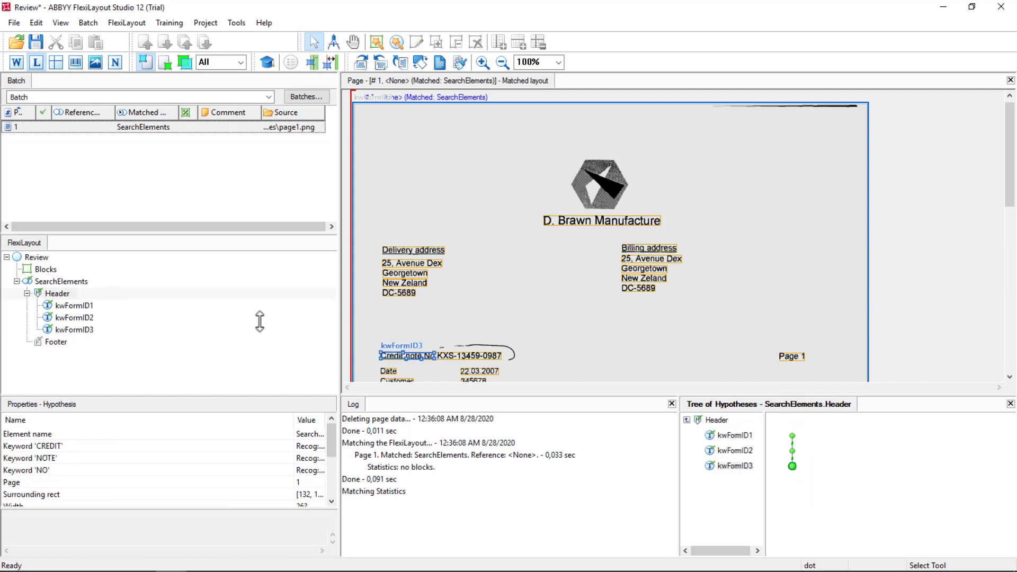
click(190, 331)
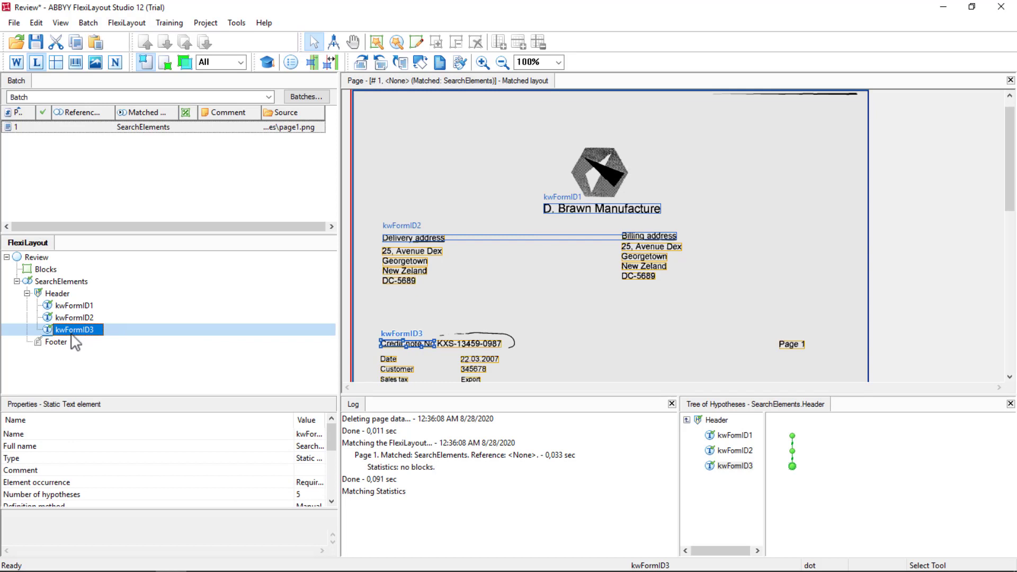
Step: Create kwFormID4 from kwFormID3 searching 'Date Customer Sales Payment' across multiple lines
drag(72, 336, 71, 333)
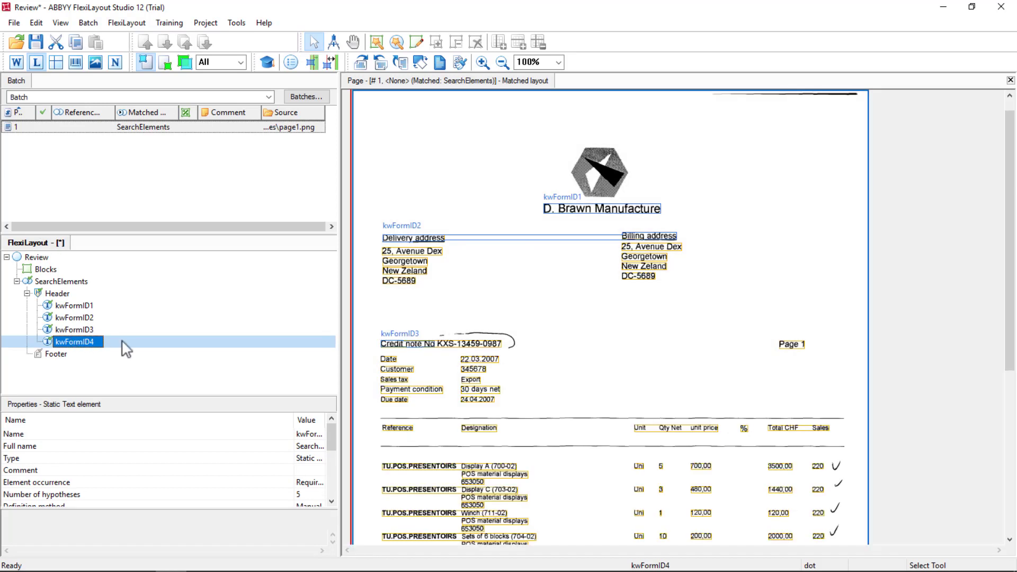
double_click(70, 345)
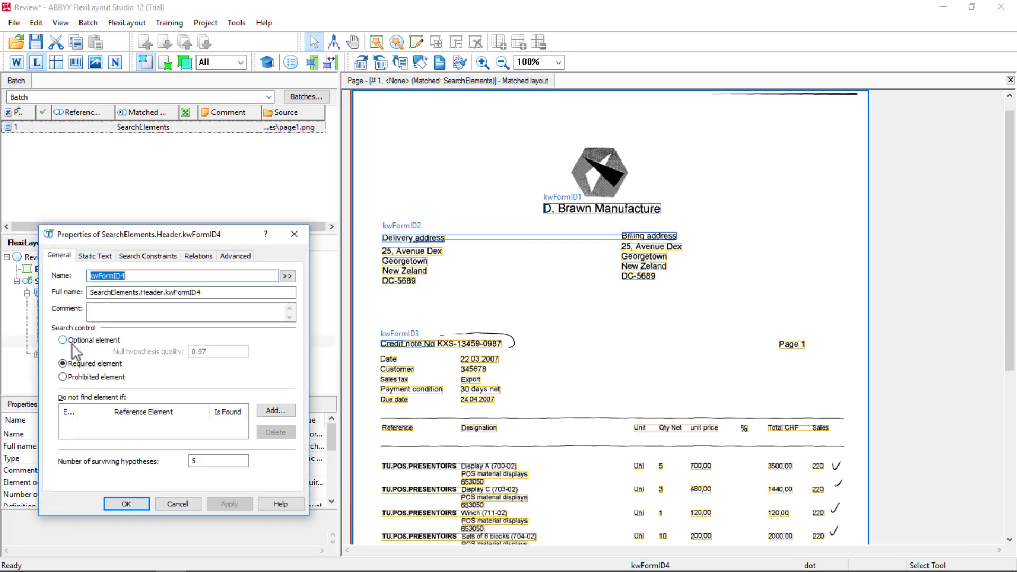
click(95, 256)
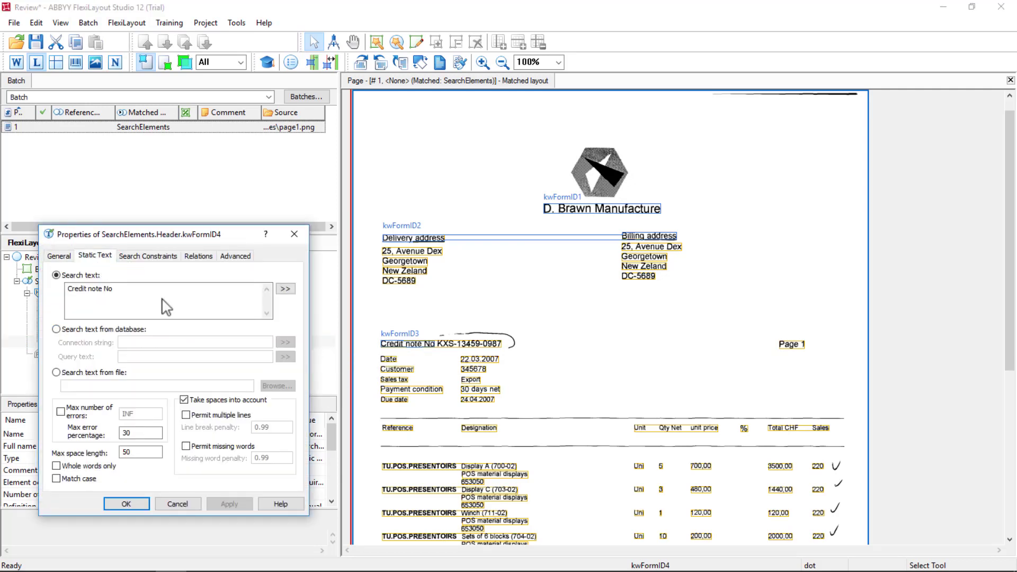
drag(136, 288, 1, 301)
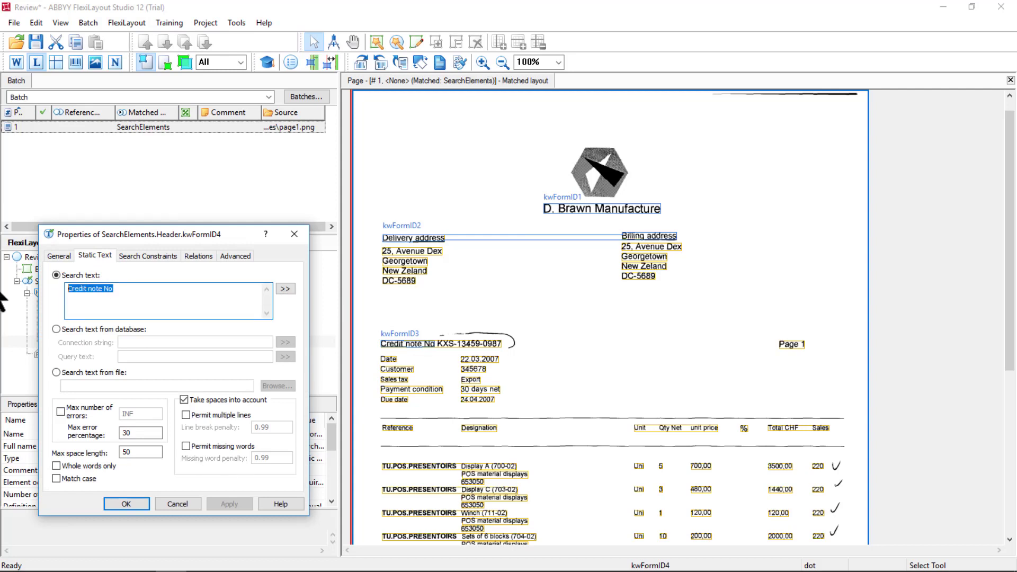
text(Date Customer Sales Payment)
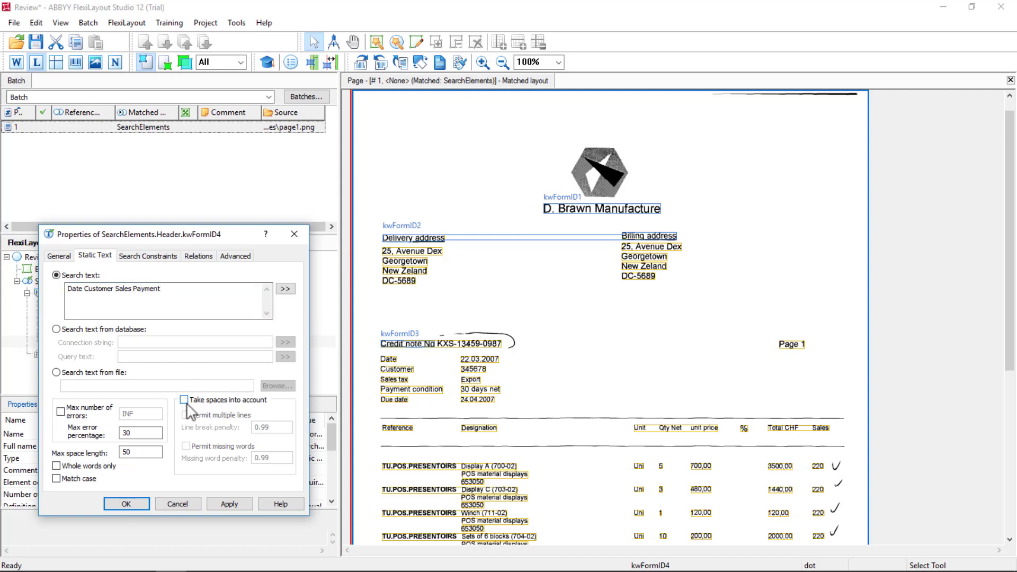
click(186, 415)
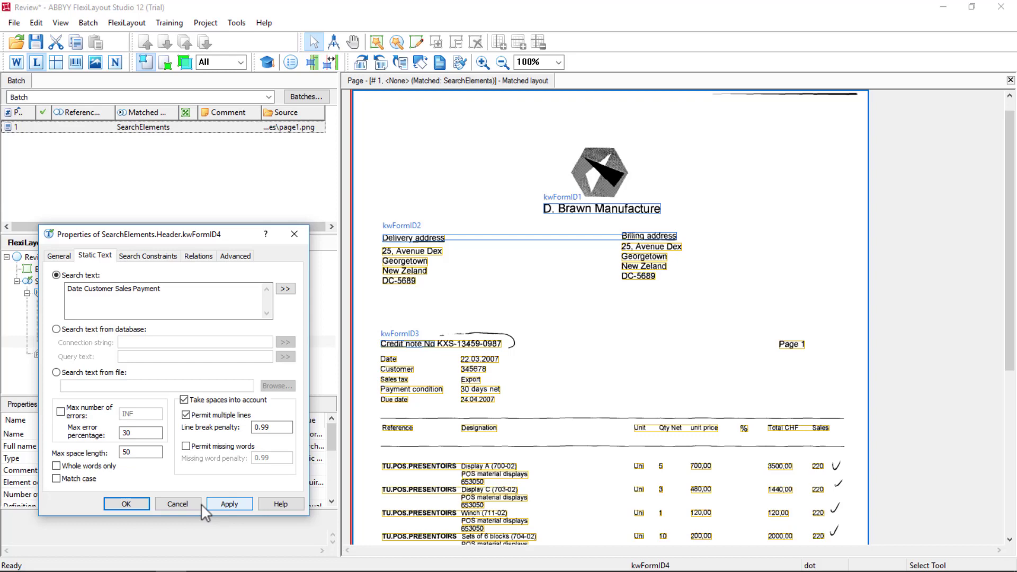
click(135, 503)
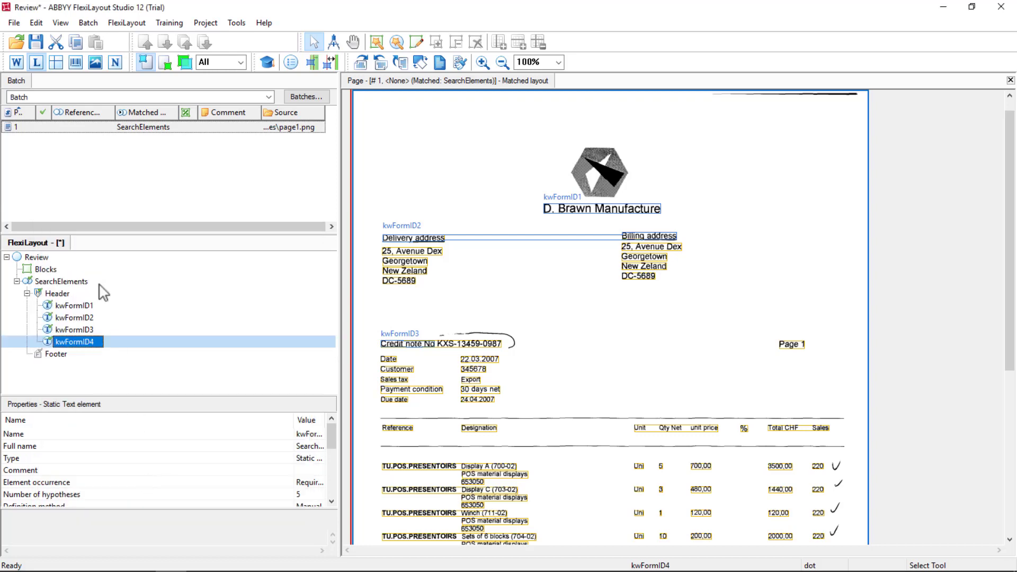
Step: Re-match page 1 and check the Header, kwFormID2, kwFormID3 and kwFormID4 hypotheses
right_click(77, 137)
click(113, 136)
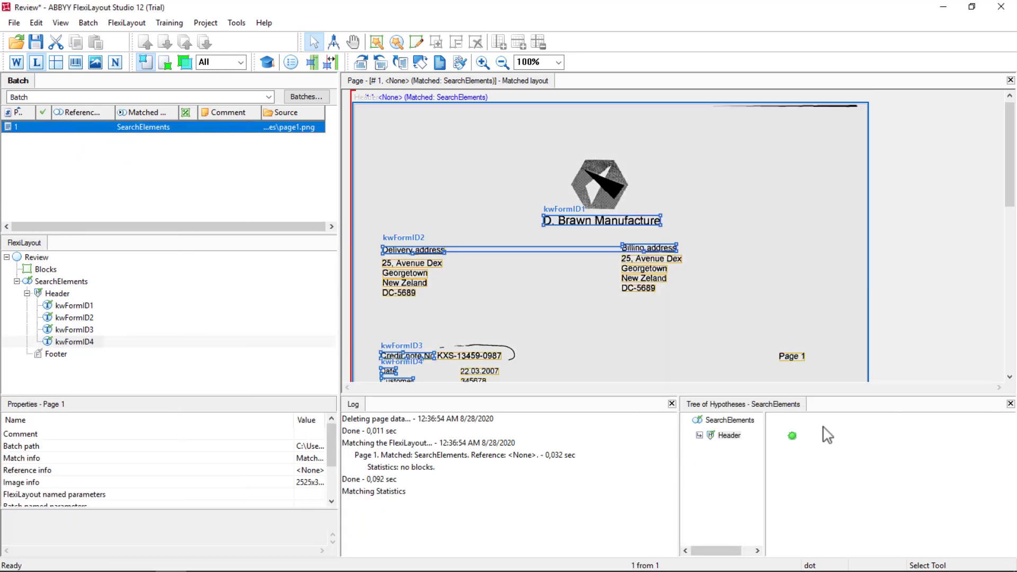
click(793, 435)
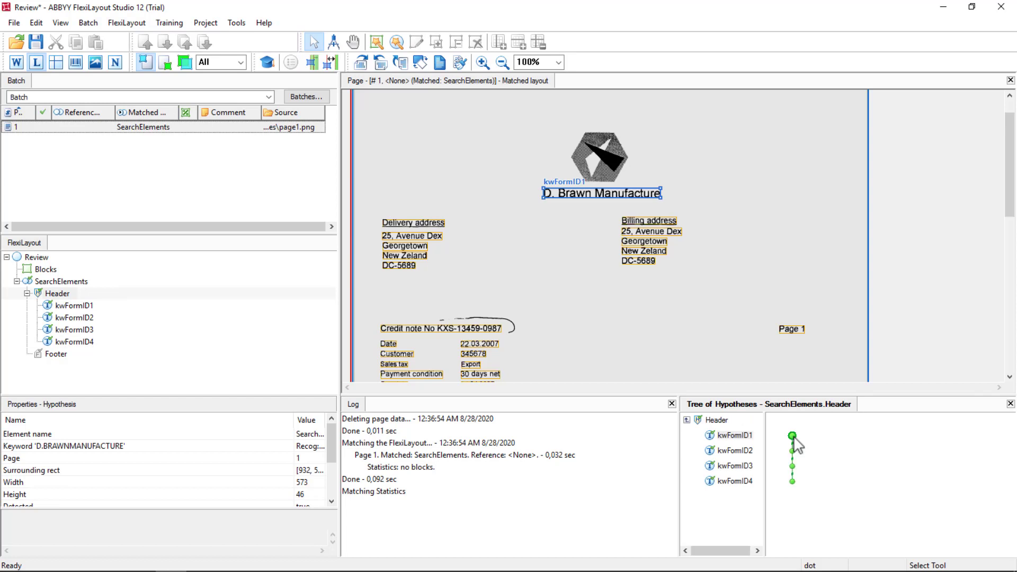
click(792, 451)
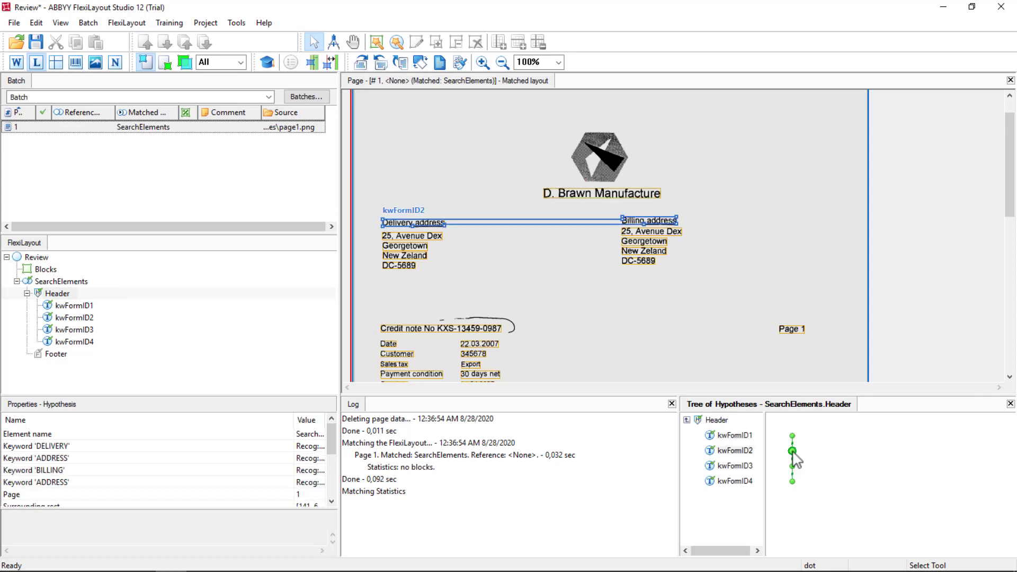
click(792, 466)
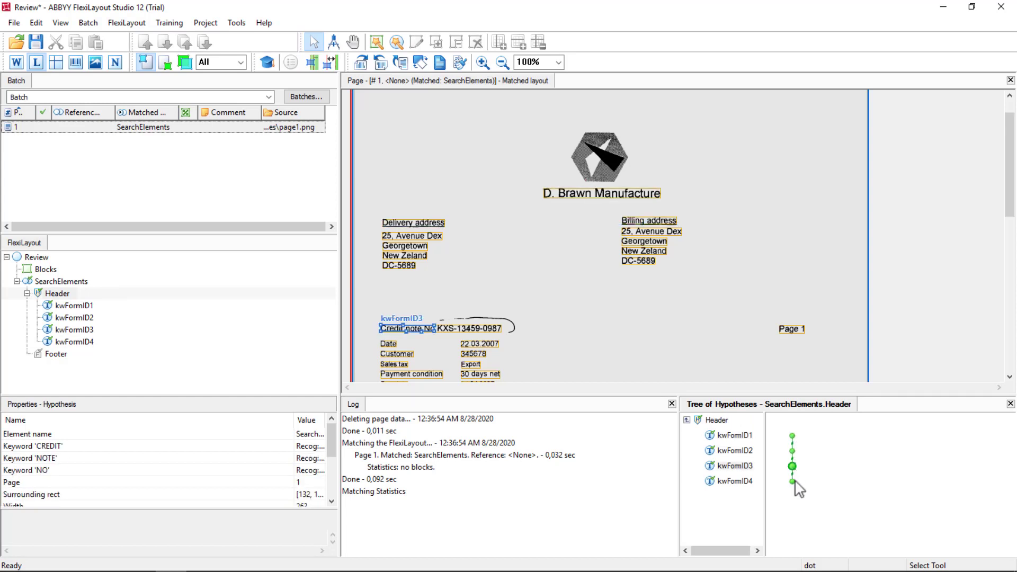
click(792, 481)
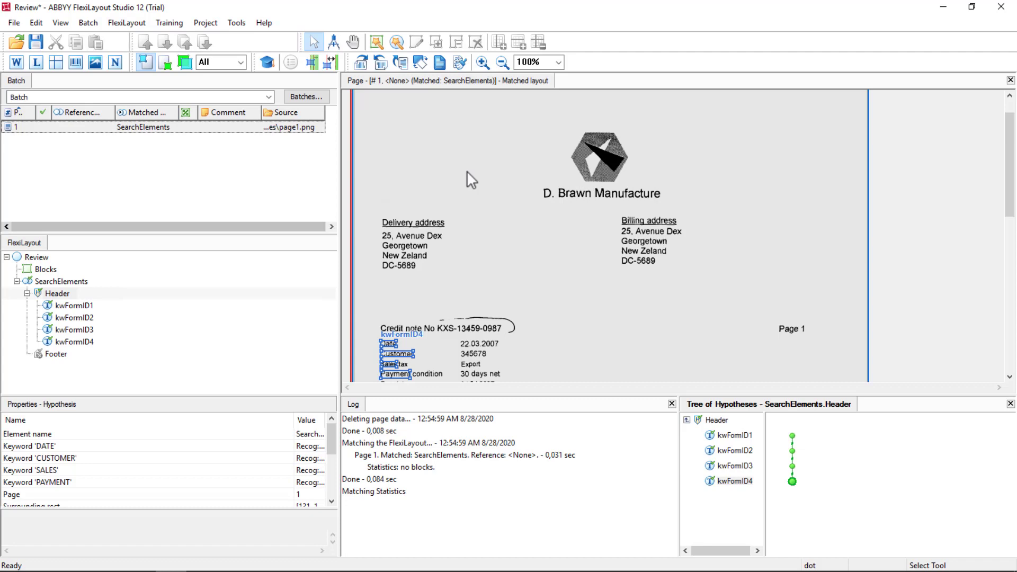
Step: Add the damaged_.tif invoice image to the batch and display it as page 2
right_click(65, 156)
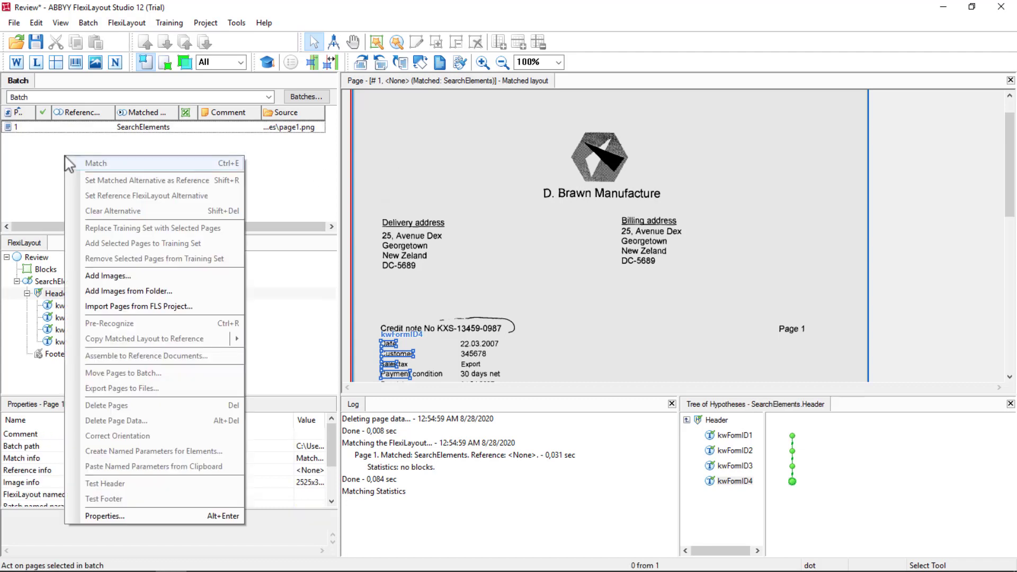
click(97, 273)
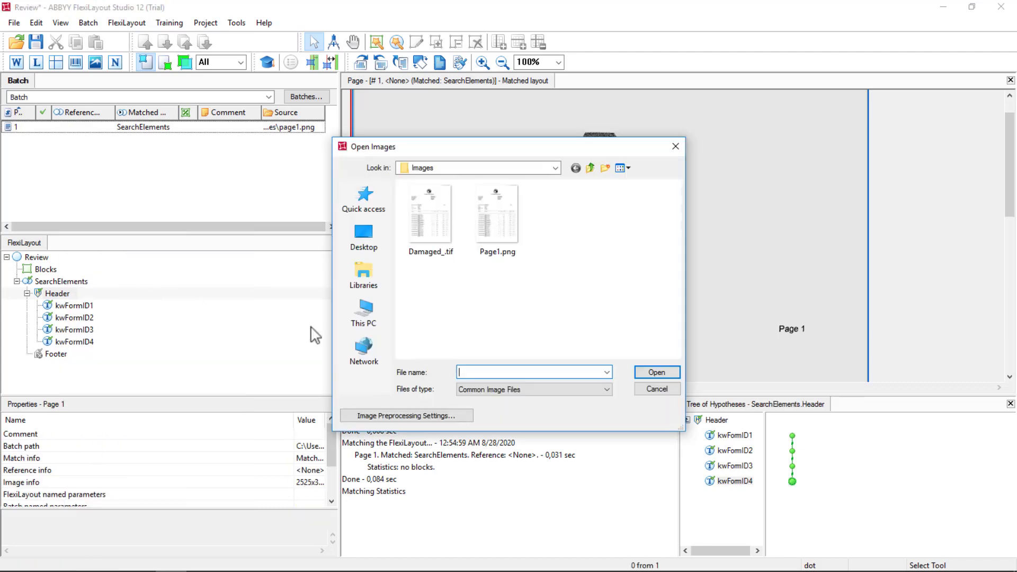
click(431, 240)
click(652, 368)
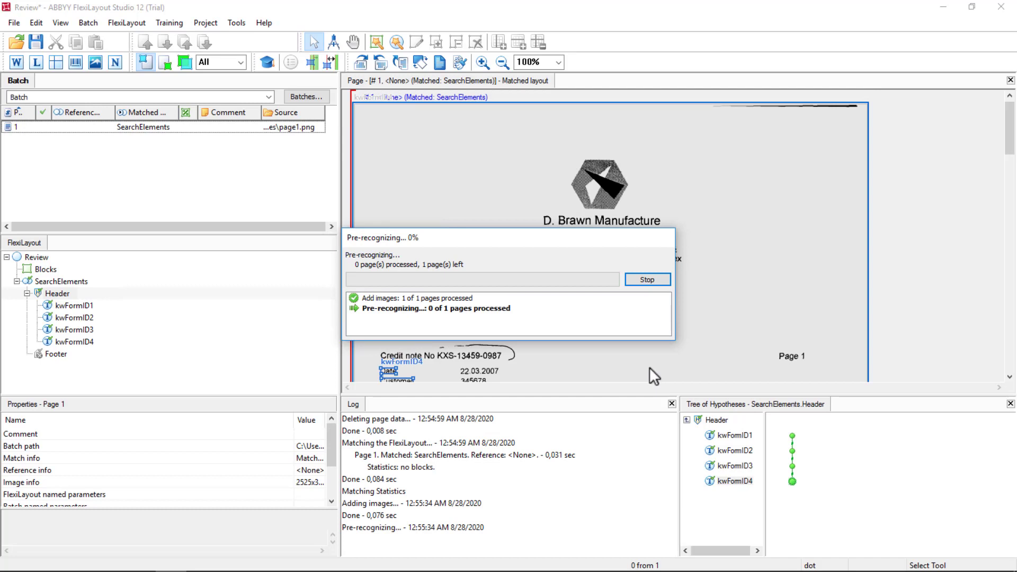
click(128, 140)
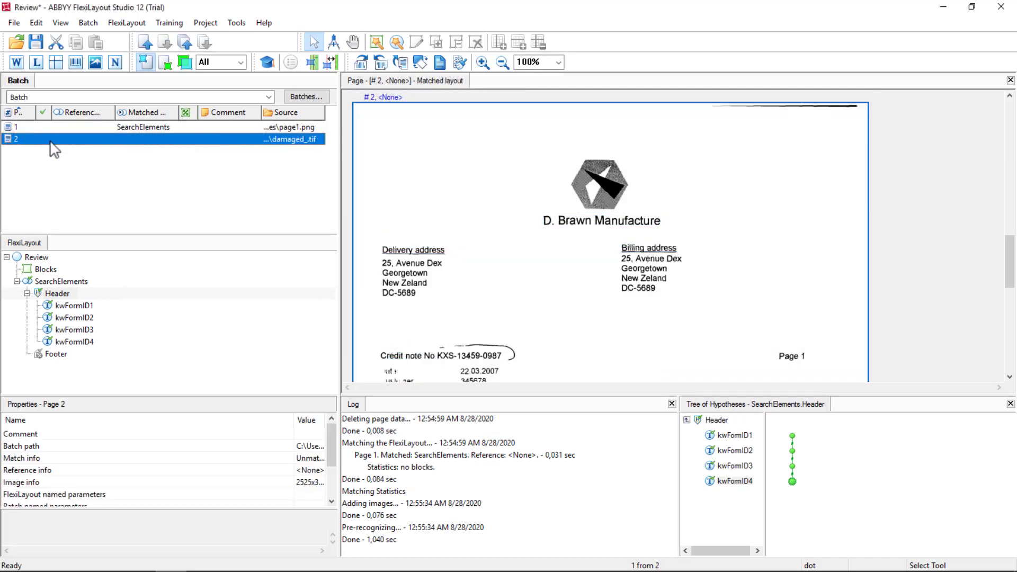
scroll(501, 281, down, 3)
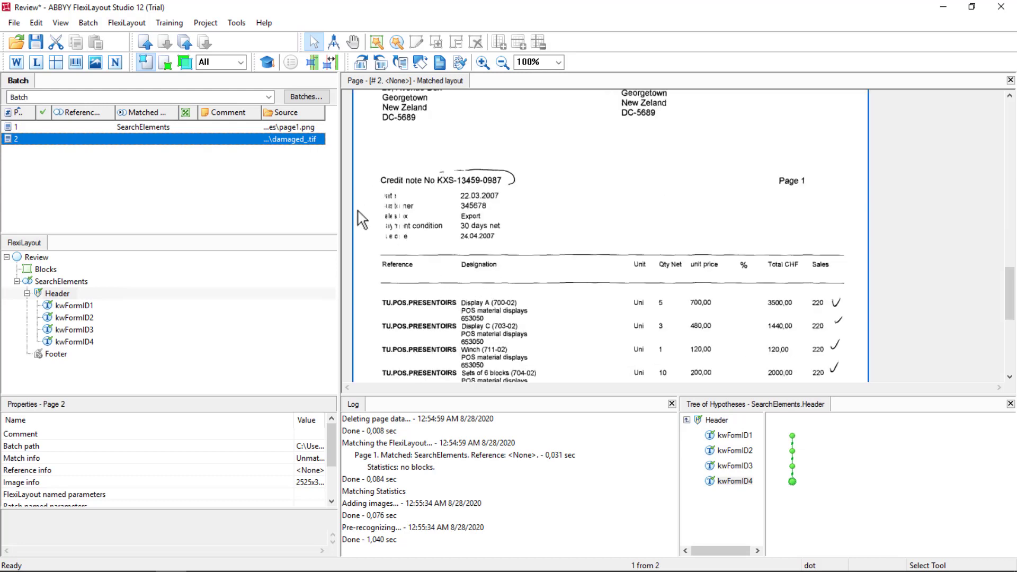
scroll(403, 218, up, 3)
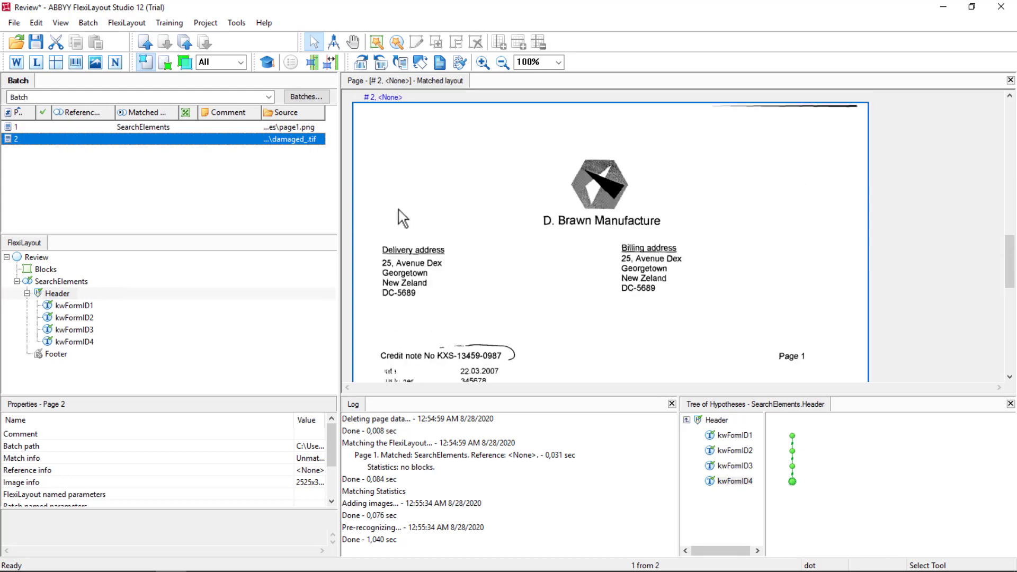
Step: Match page 2 and drill into the failed Header hypothesis down to kwFormID4
right_click(74, 147)
click(97, 144)
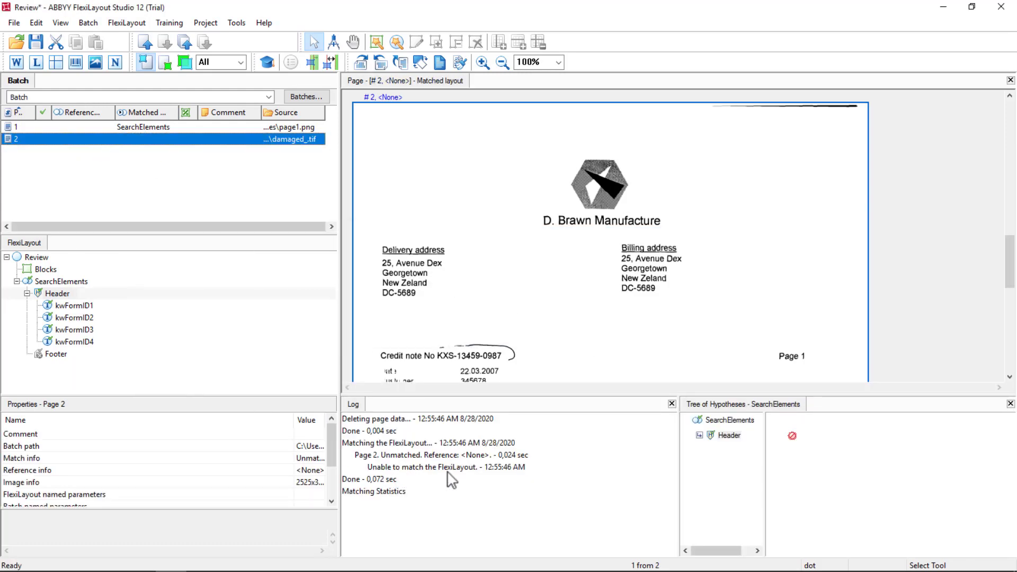
double_click(791, 435)
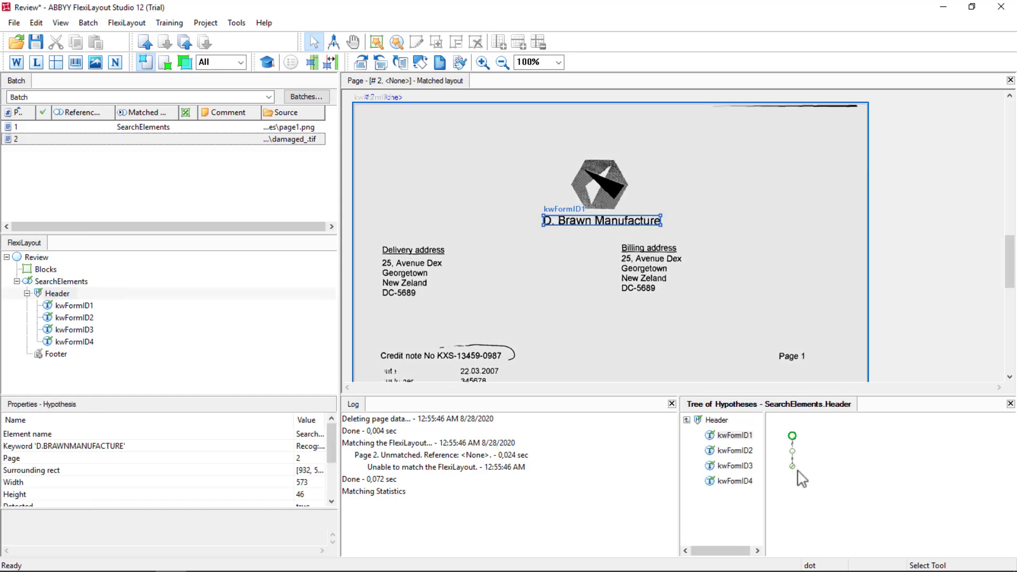
double_click(60, 342)
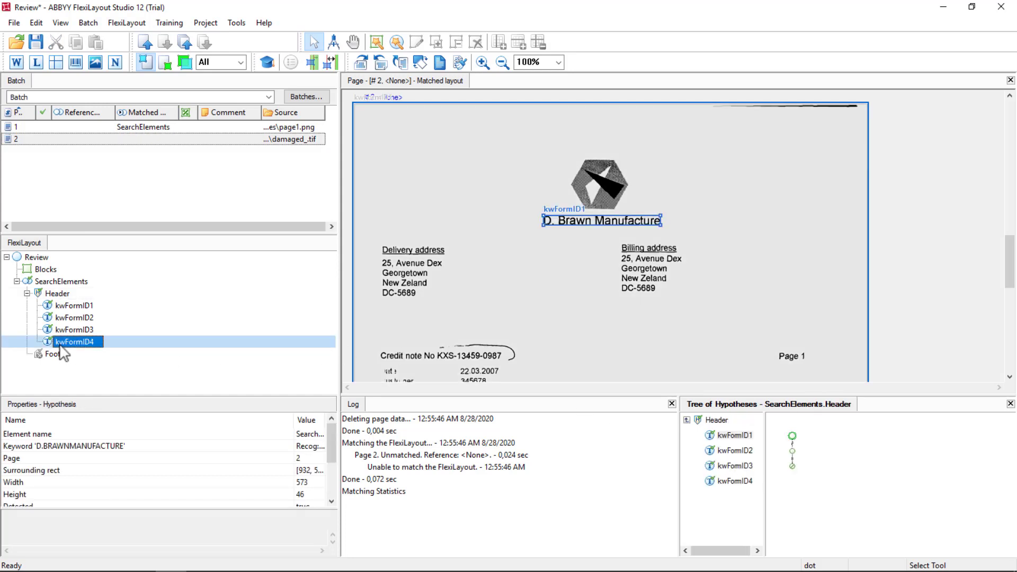
Step: Check kwFormID4's static search text, 'Date Customer Sales Payment'
click(101, 256)
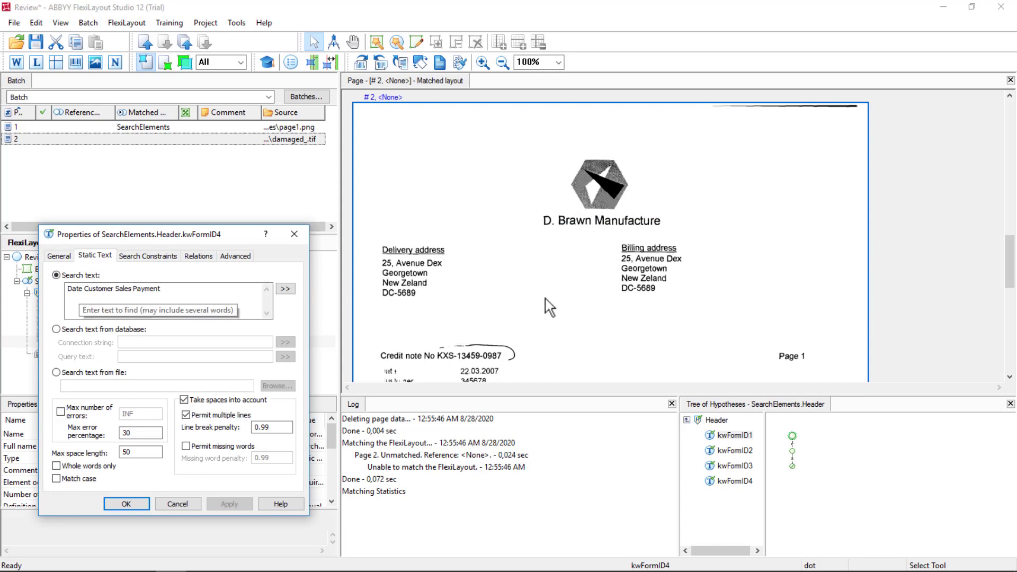
scroll(544, 300, down, 3)
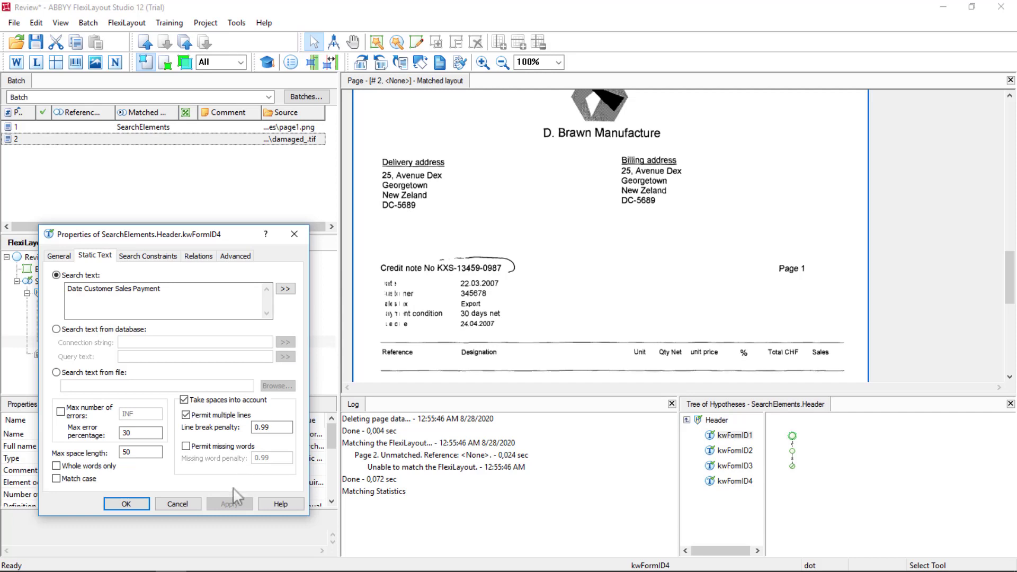
Step: Make the kwFormID4 and kwFormID3 static texts optional elements
click(126, 503)
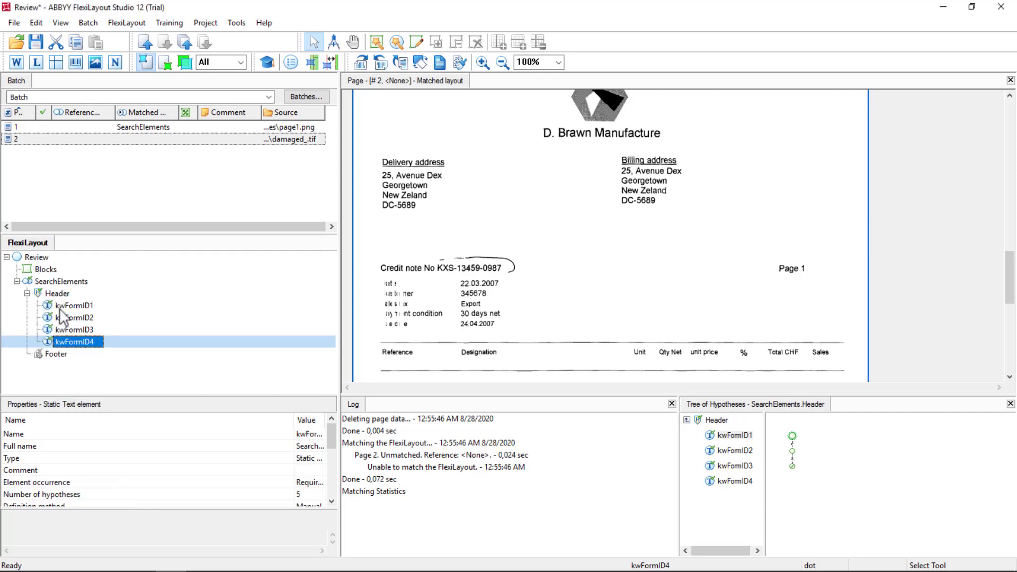
double_click(72, 343)
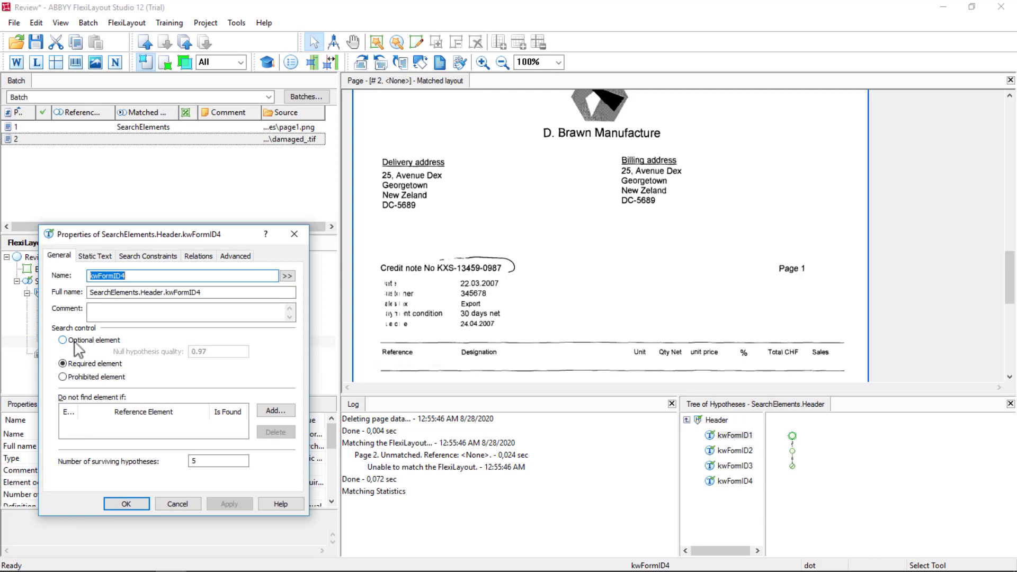
click(220, 504)
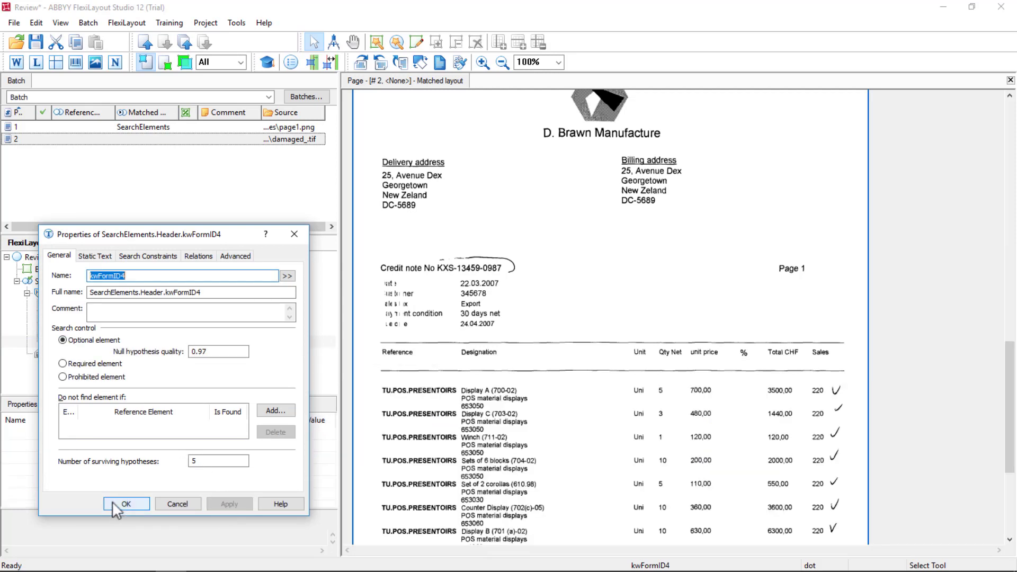
click(113, 502)
click(55, 330)
double_click(54, 333)
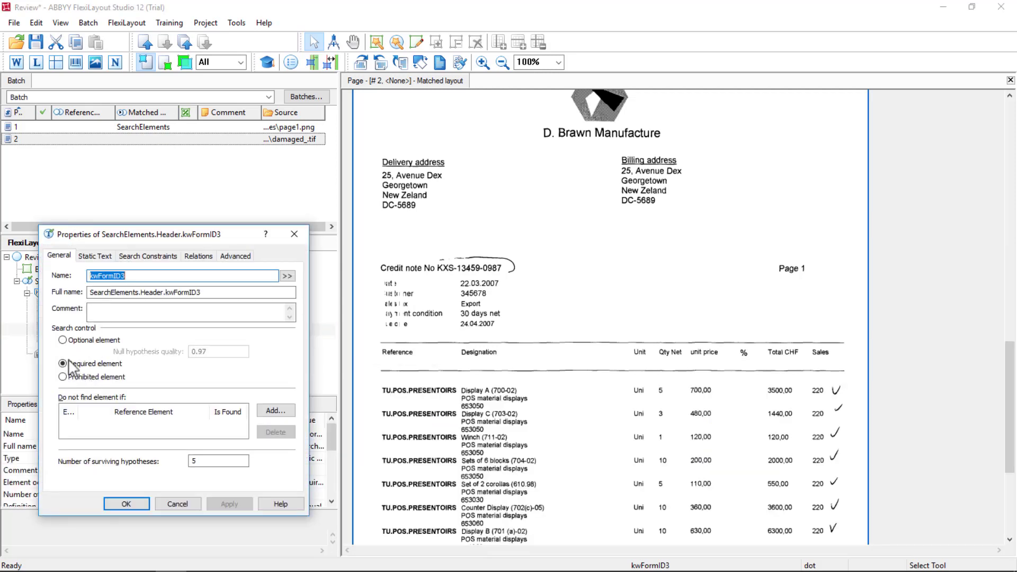
click(226, 503)
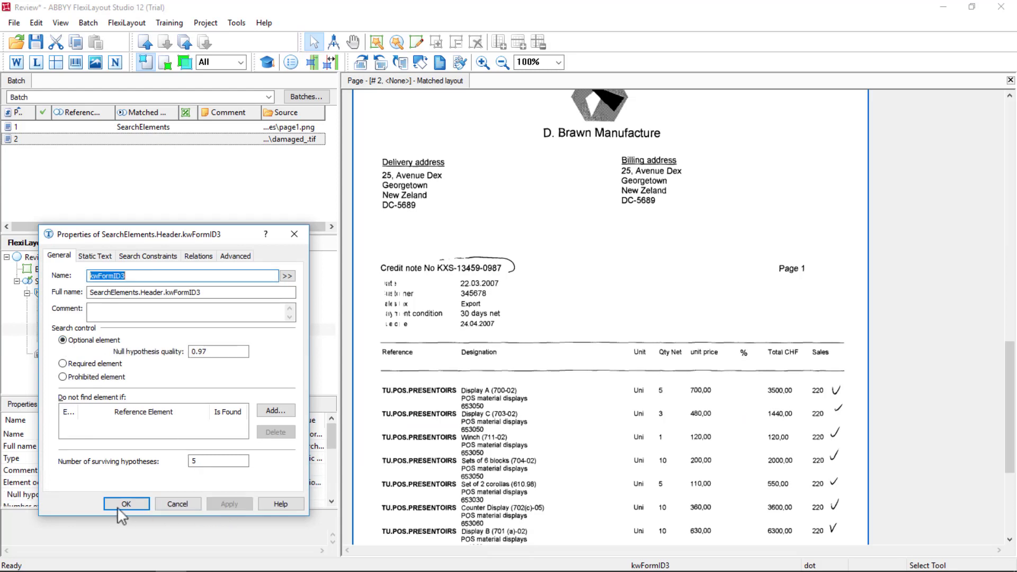
click(126, 504)
Step: Make kwFormID2 and kwFormID1 optional elements with null hypothesis quality 0.97
double_click(58, 317)
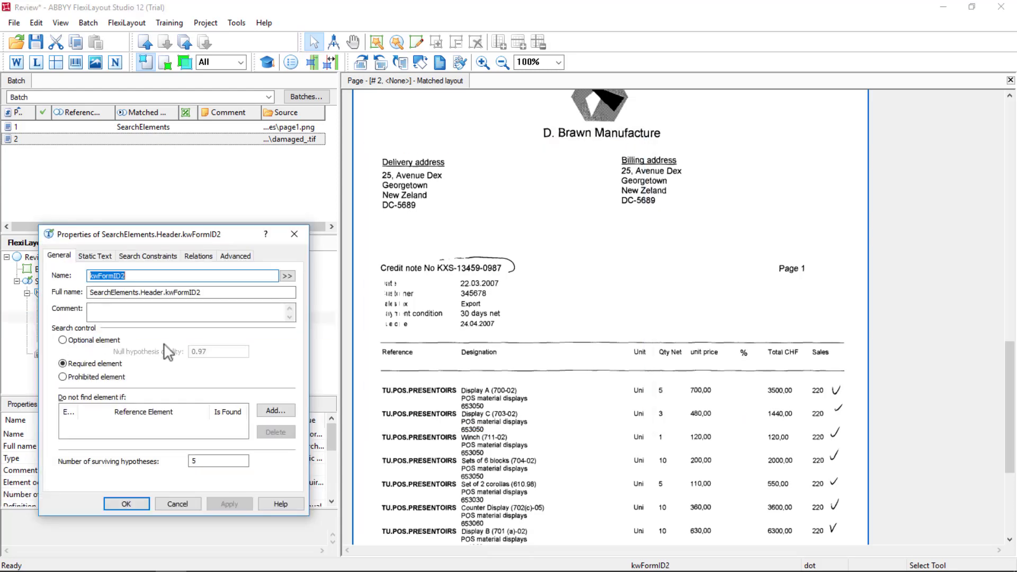
click(77, 341)
click(227, 504)
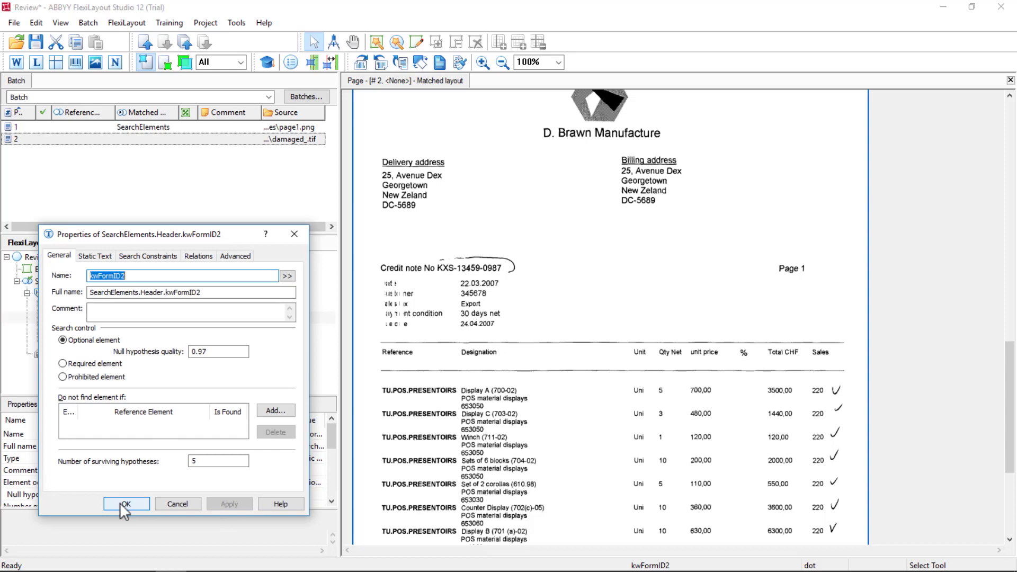
click(126, 503)
double_click(59, 295)
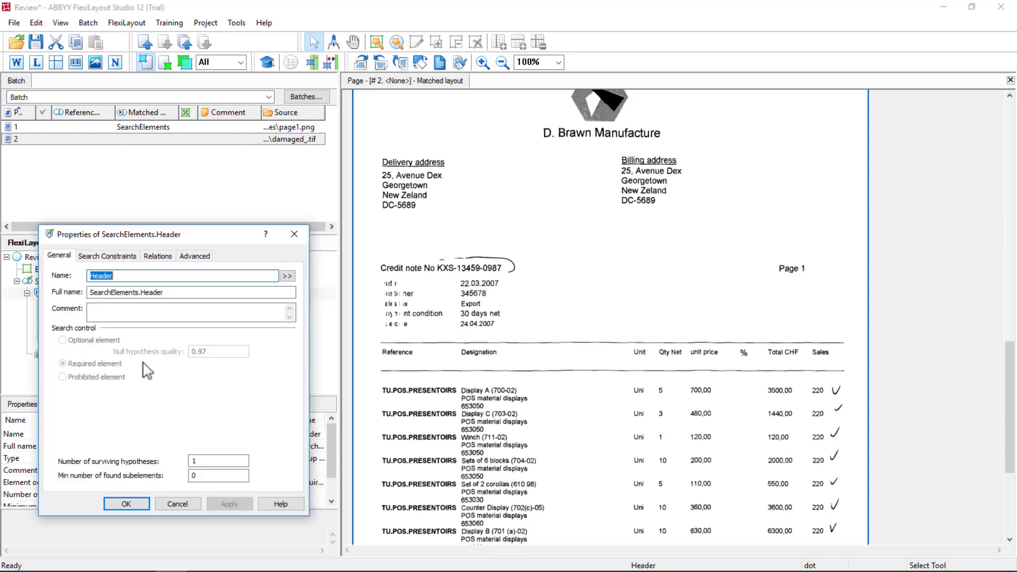
click(180, 503)
double_click(72, 305)
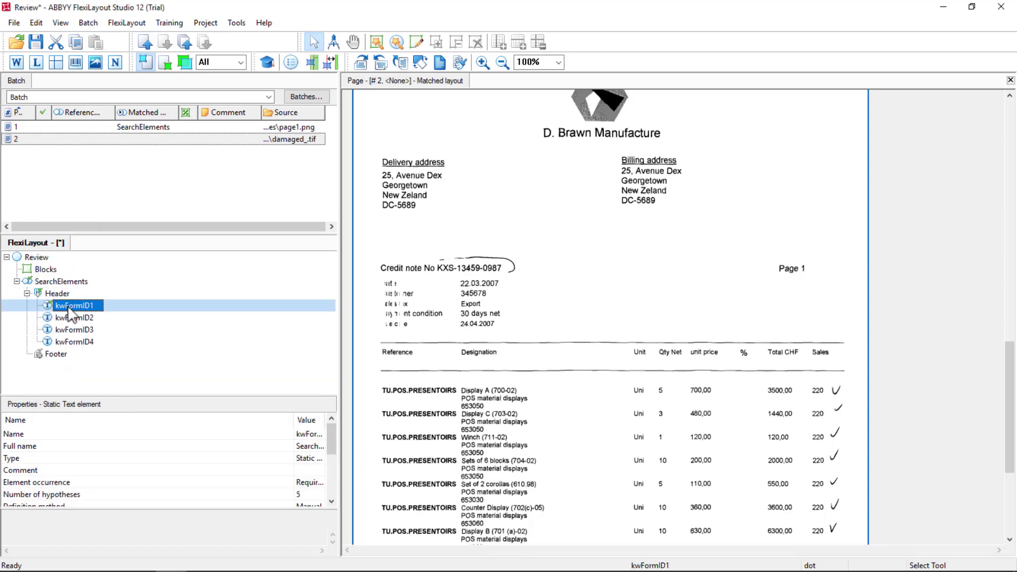
click(77, 341)
click(228, 503)
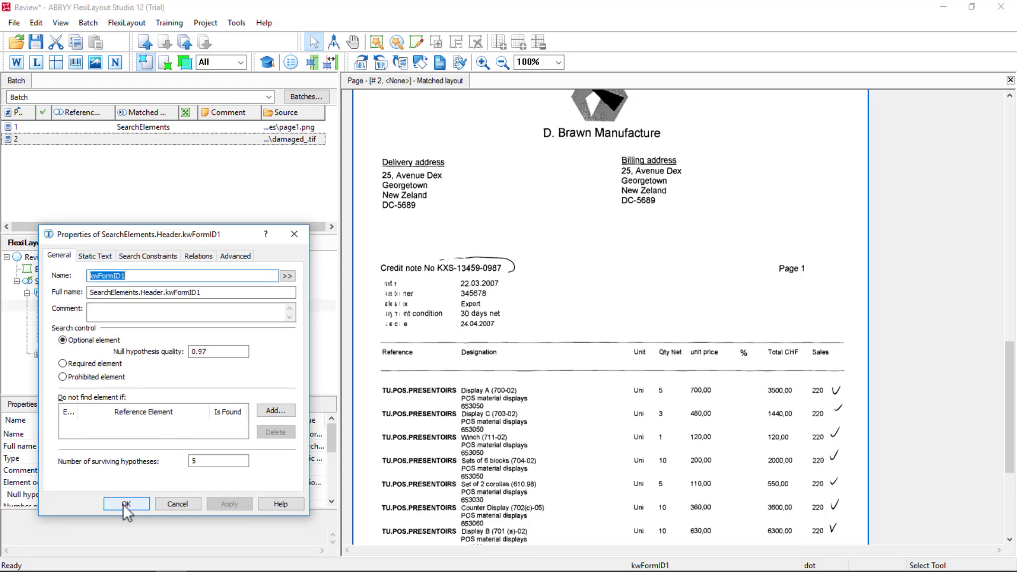
click(126, 504)
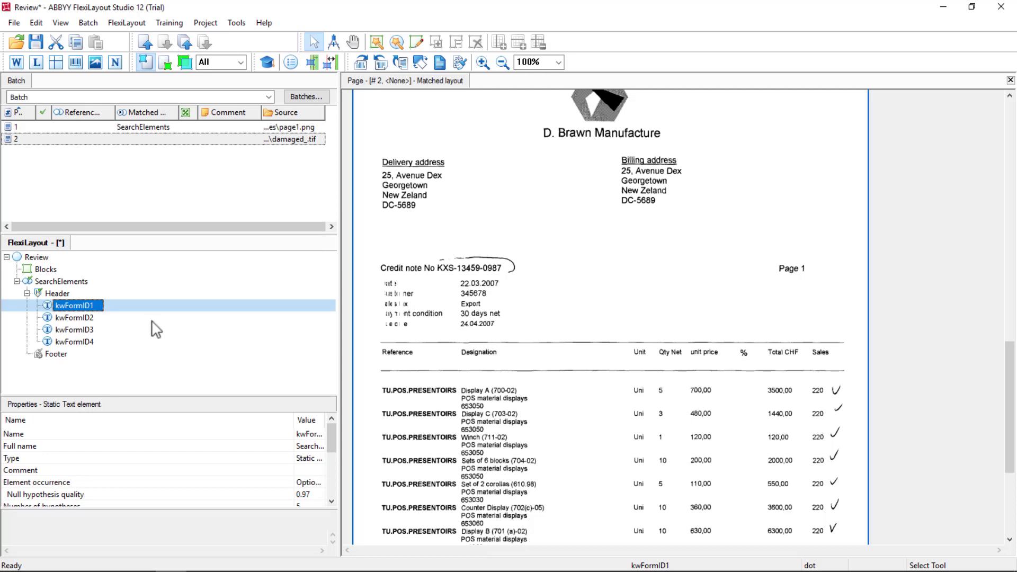
Step: Set the Header group's minimum number of found subelements to 4
double_click(55, 292)
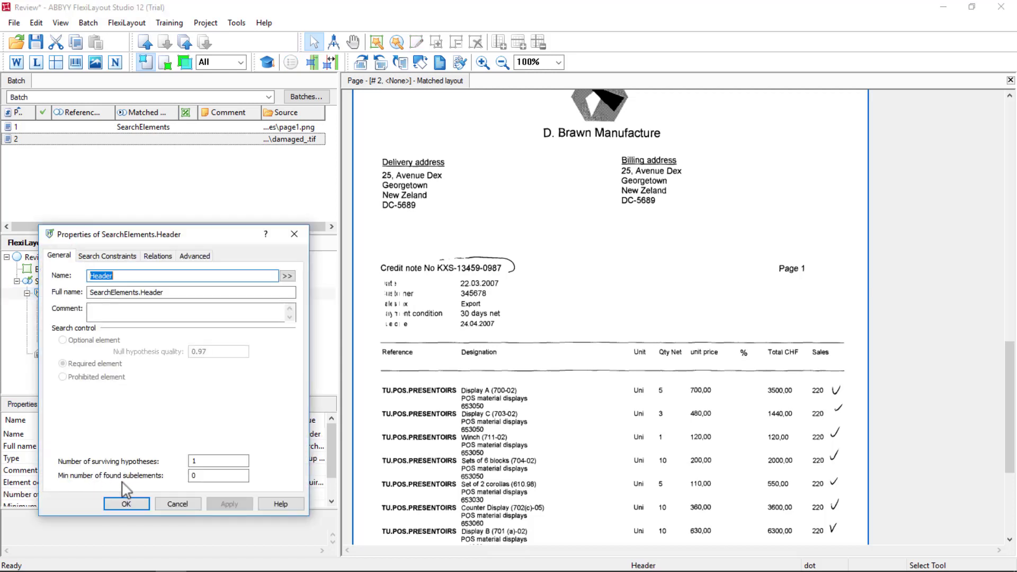
drag(246, 239, 306, 238)
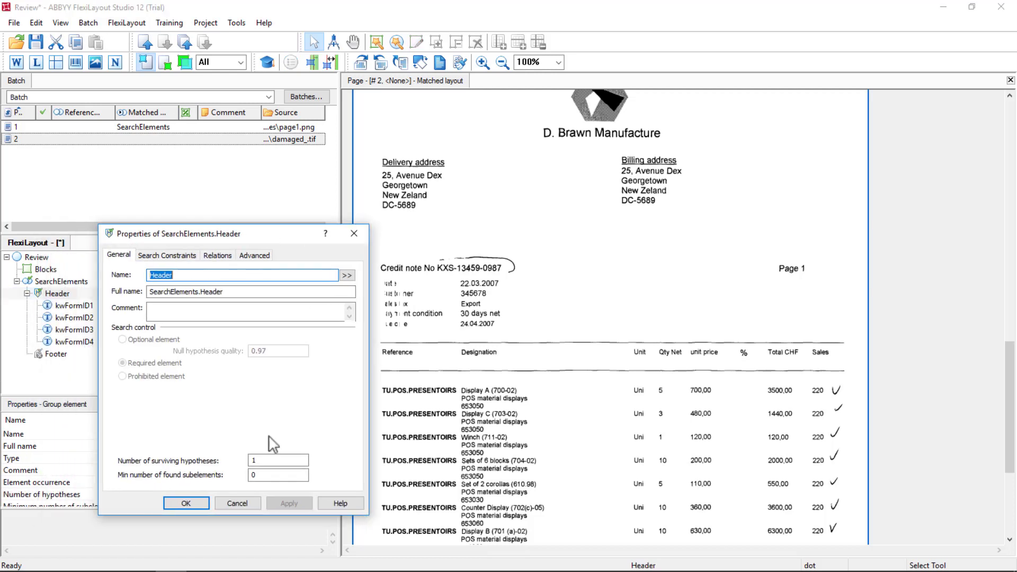
click(261, 476)
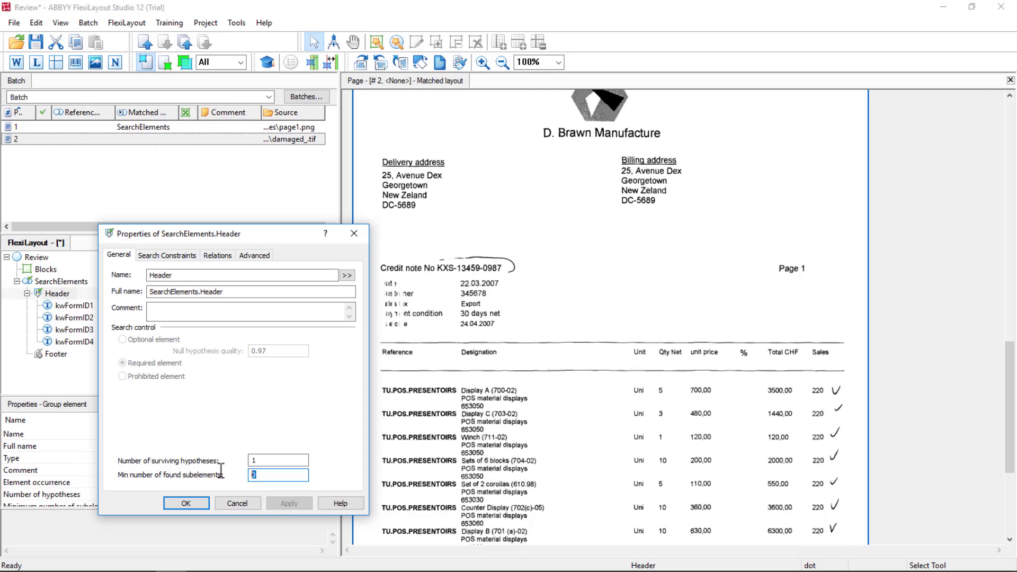
text(4)
click(289, 503)
click(186, 503)
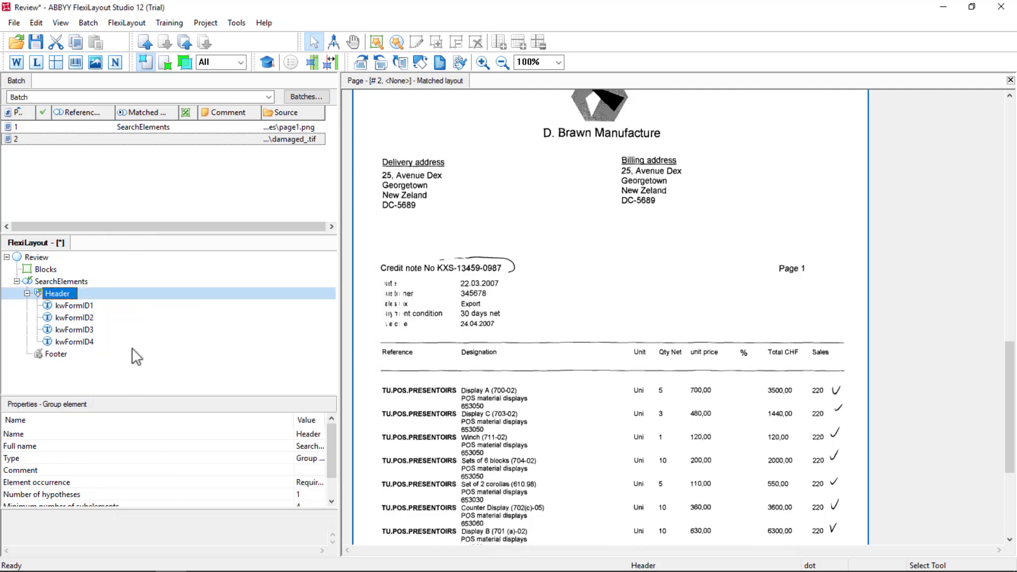
Step: Match the damaged page and inspect its failed Header and kwFormID4 hypotheses
right_click(59, 140)
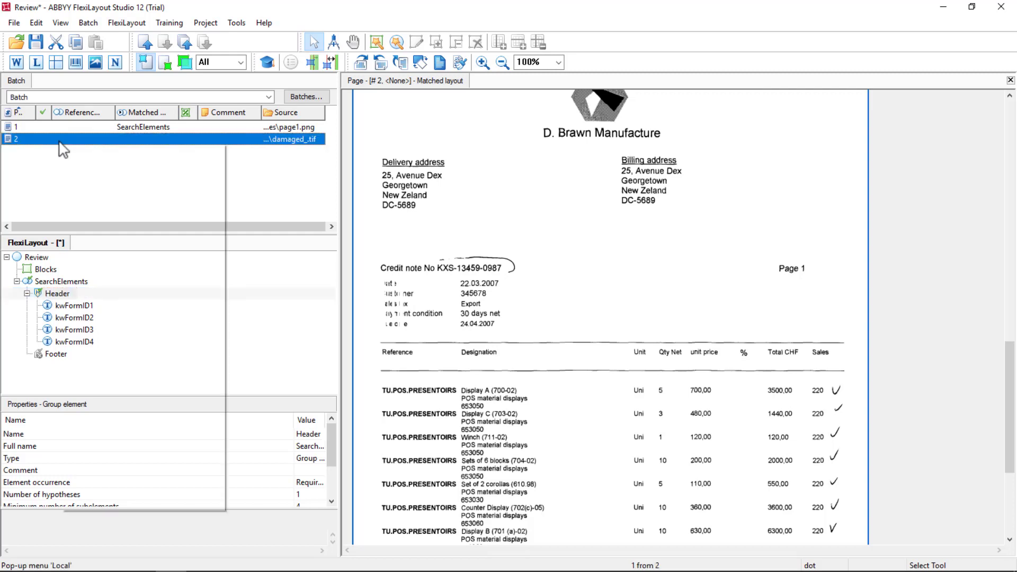
click(98, 150)
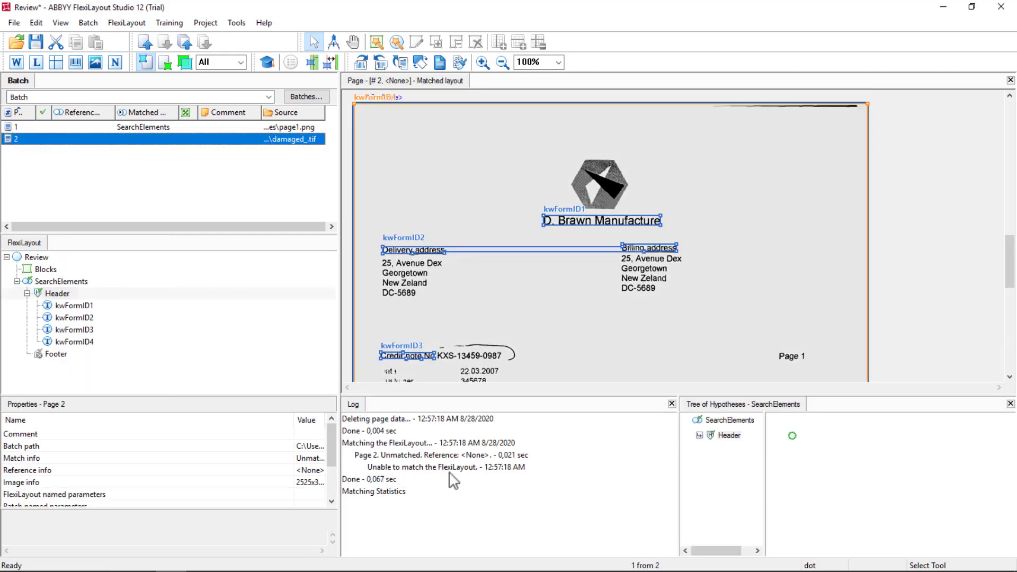
click(792, 436)
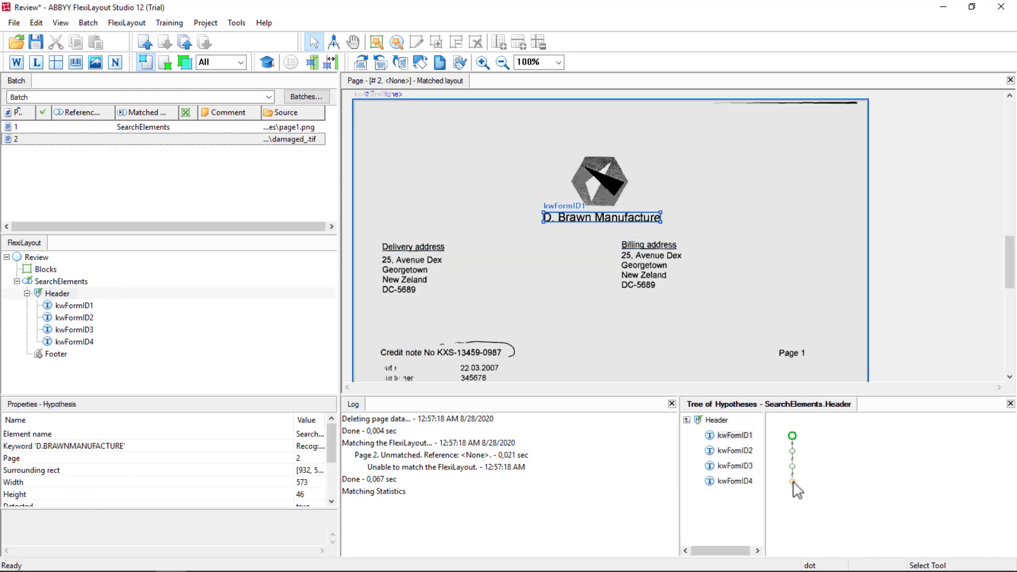
click(793, 482)
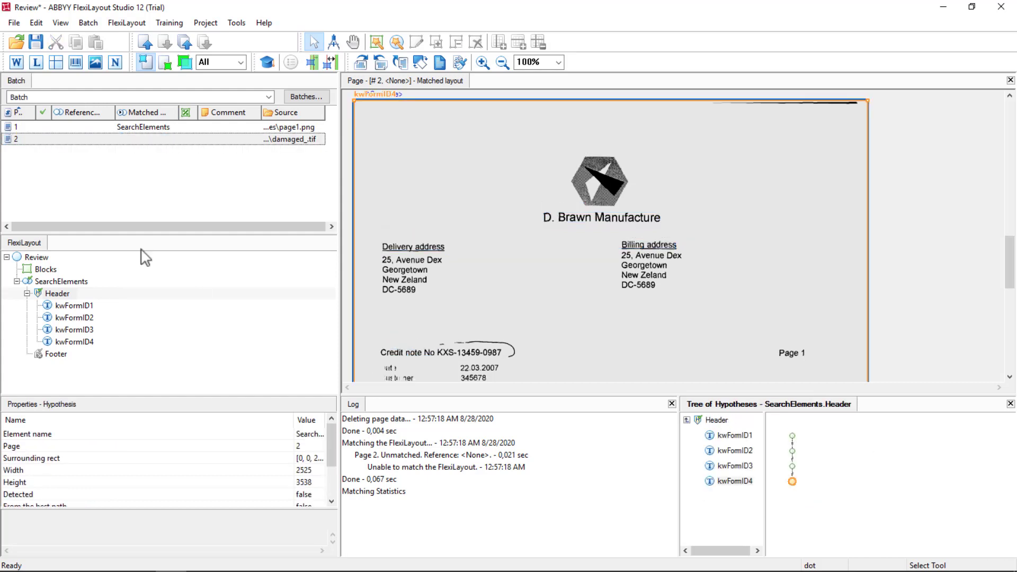
Step: Match page 1 and review its Header hypotheses, which still match
click(78, 128)
right_click(78, 128)
click(100, 135)
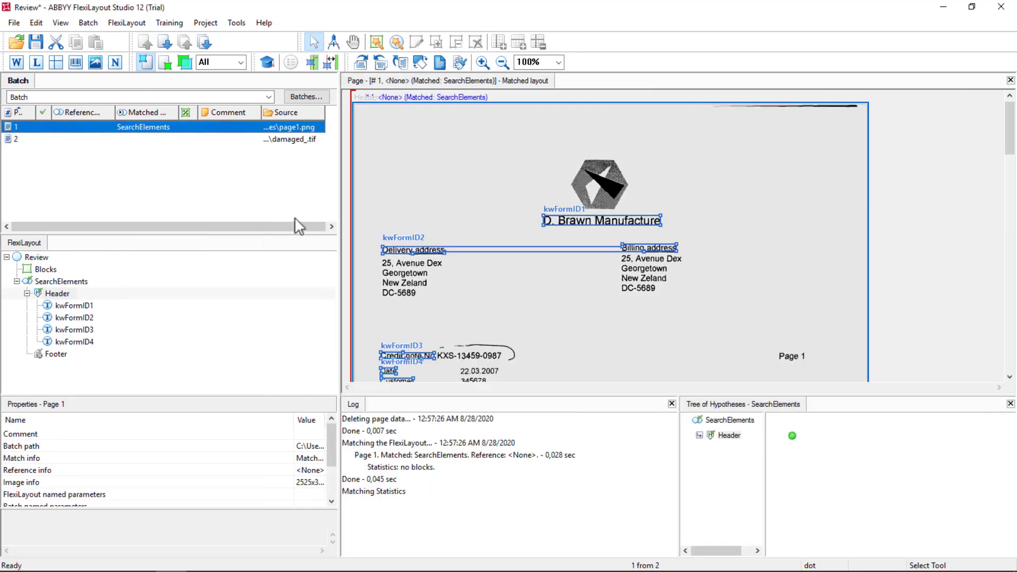
click(792, 436)
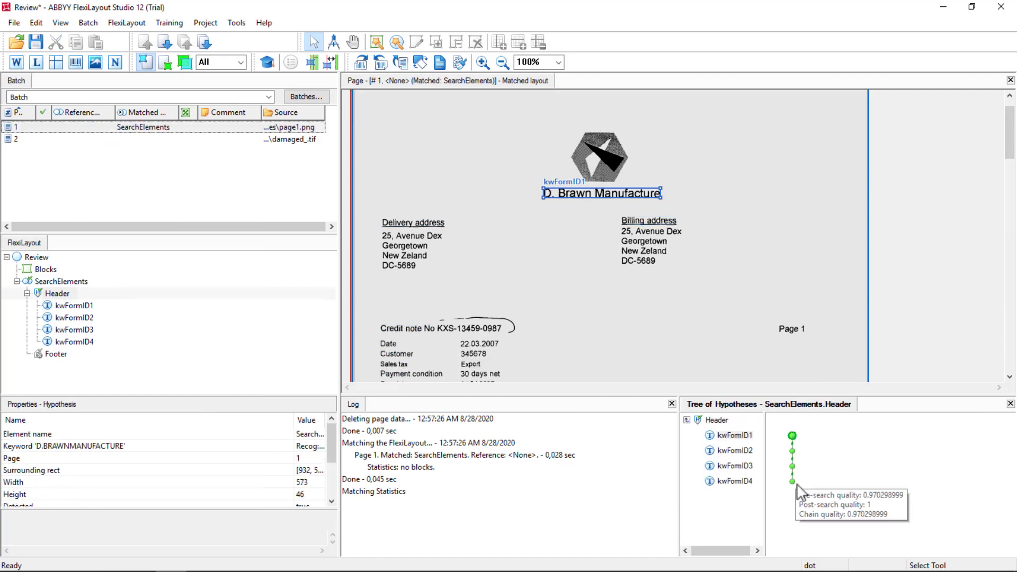
Step: Change the Header group's minimum number of found subelements to 3
double_click(56, 293)
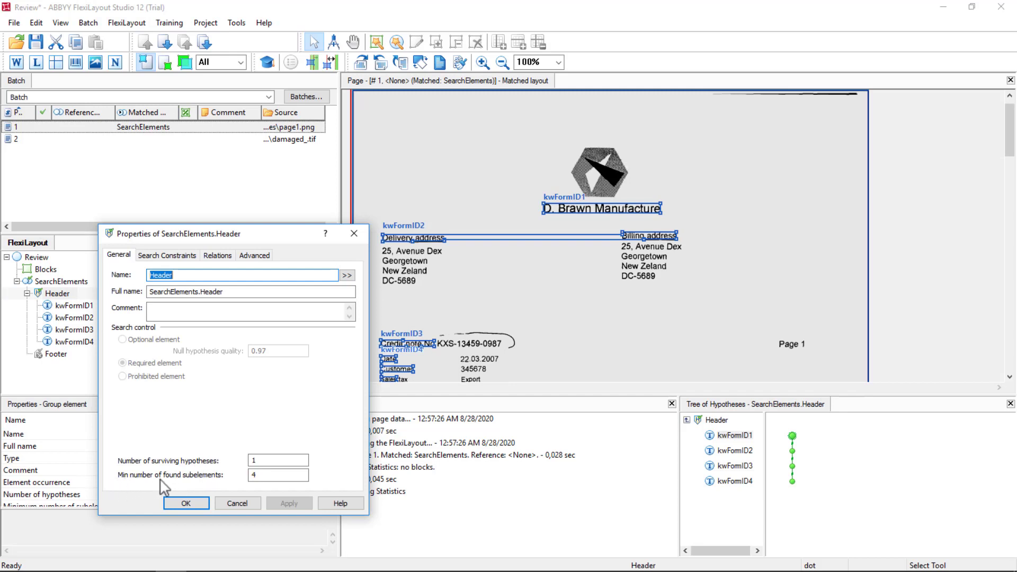
click(268, 475)
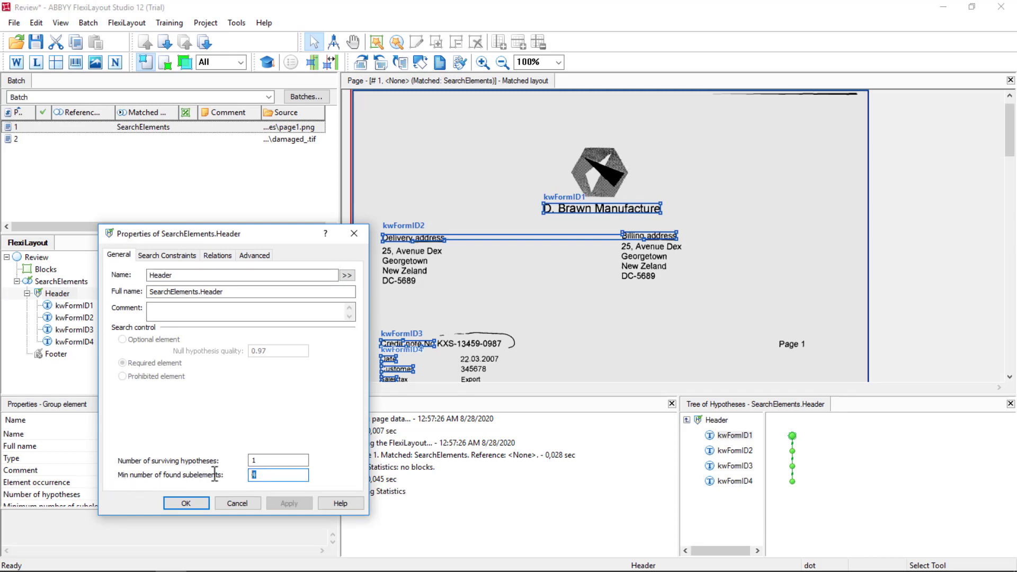
text(3)
click(272, 502)
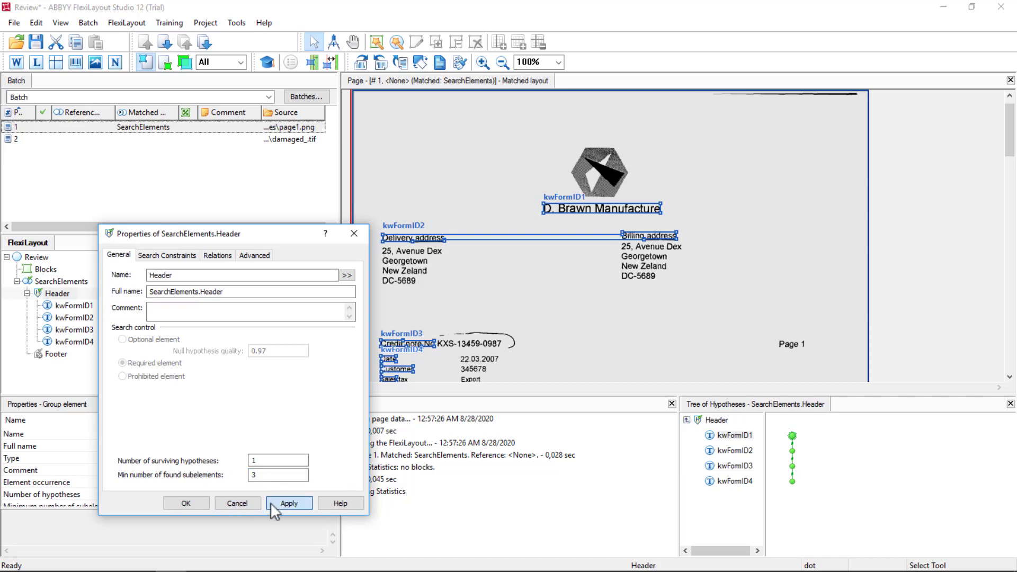
click(199, 503)
Step: Re-match the damaged page and inspect the Header's kwFormID2, kwFormID3 and kwFormID4 hypotheses
click(49, 140)
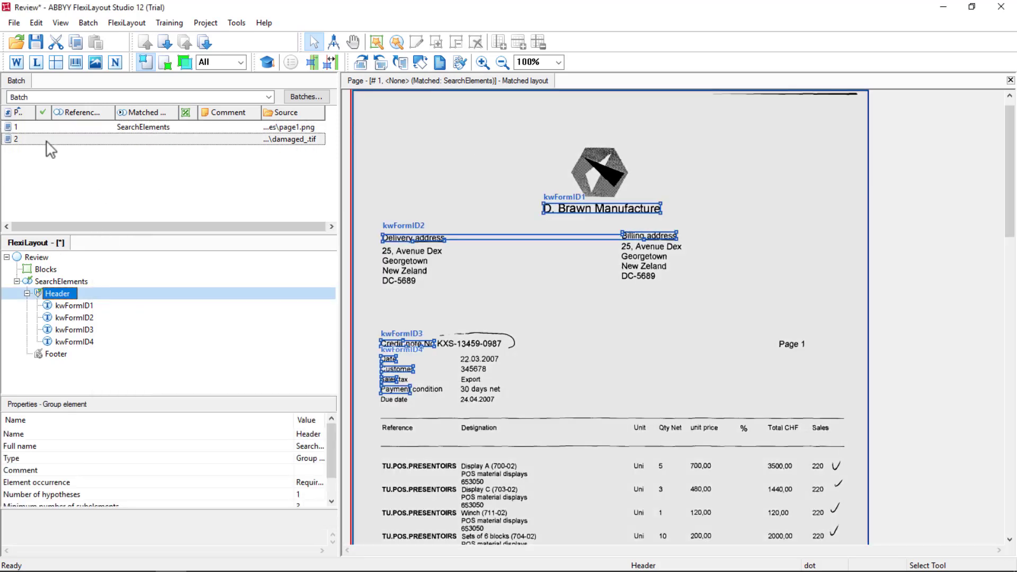
right_click(48, 140)
click(77, 149)
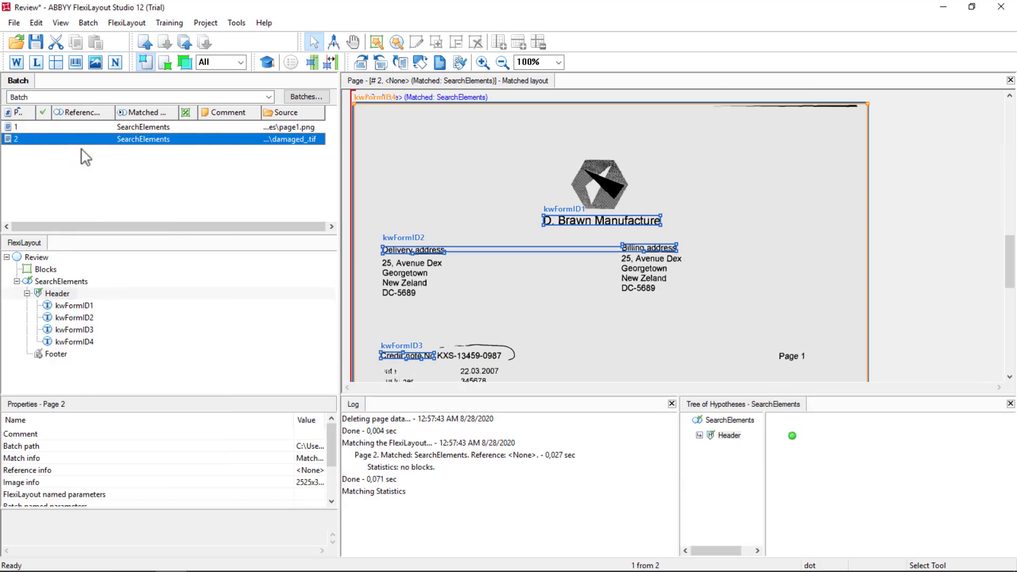
click(792, 437)
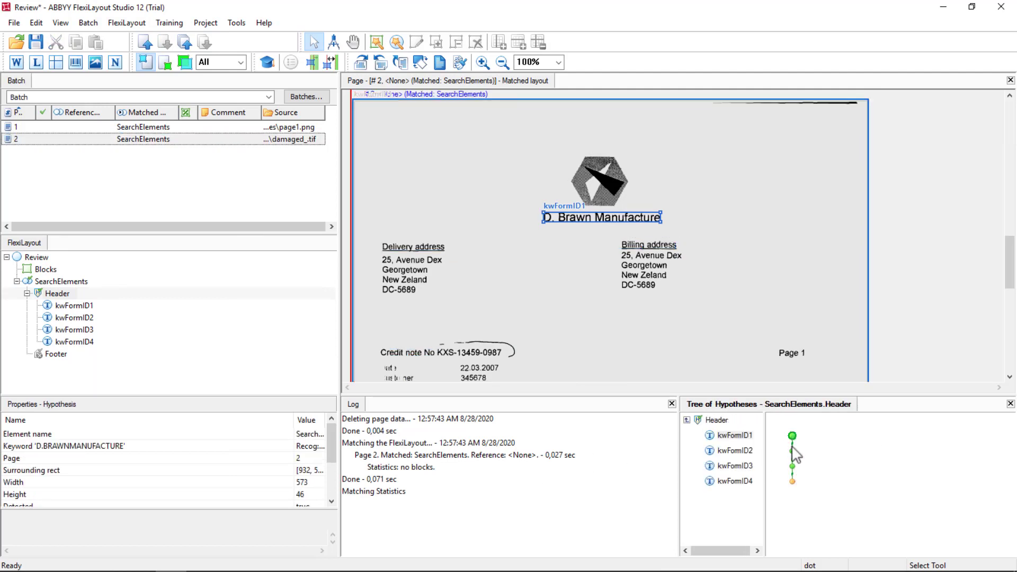
click(792, 451)
click(792, 466)
click(793, 482)
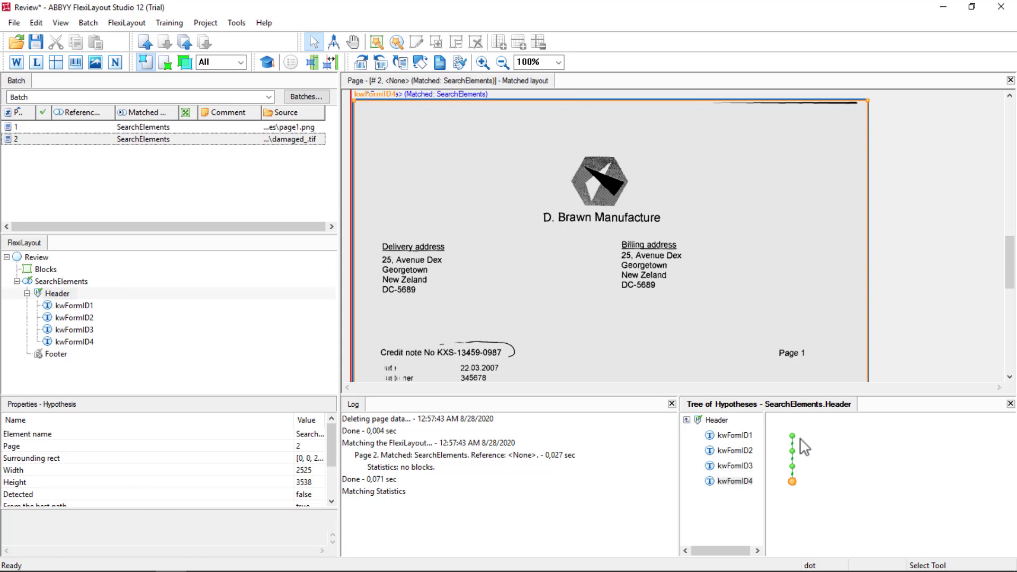
Step: Make kwFormID1 a required element, leaving the Header properties unchanged
double_click(53, 306)
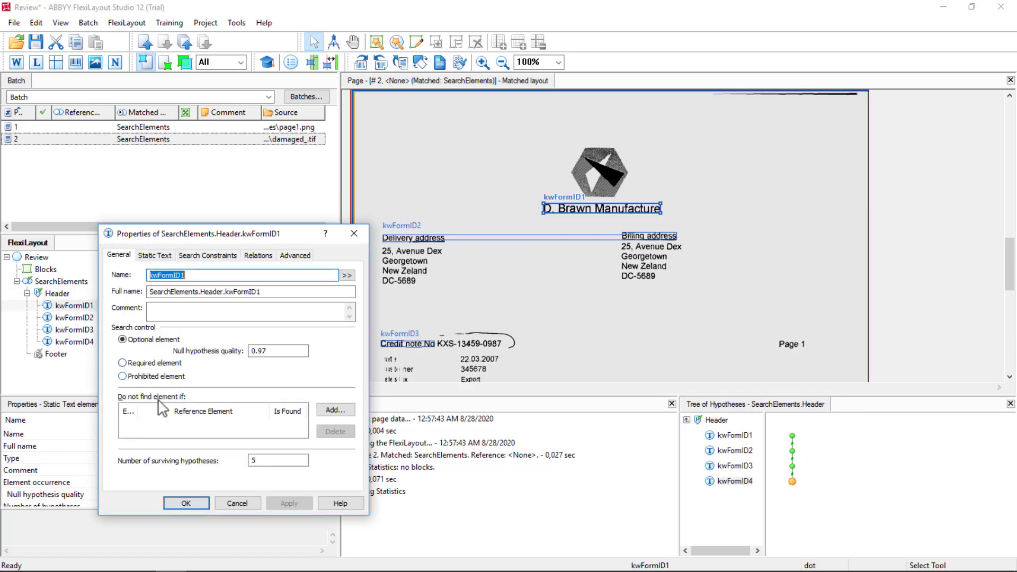
click(130, 363)
click(279, 501)
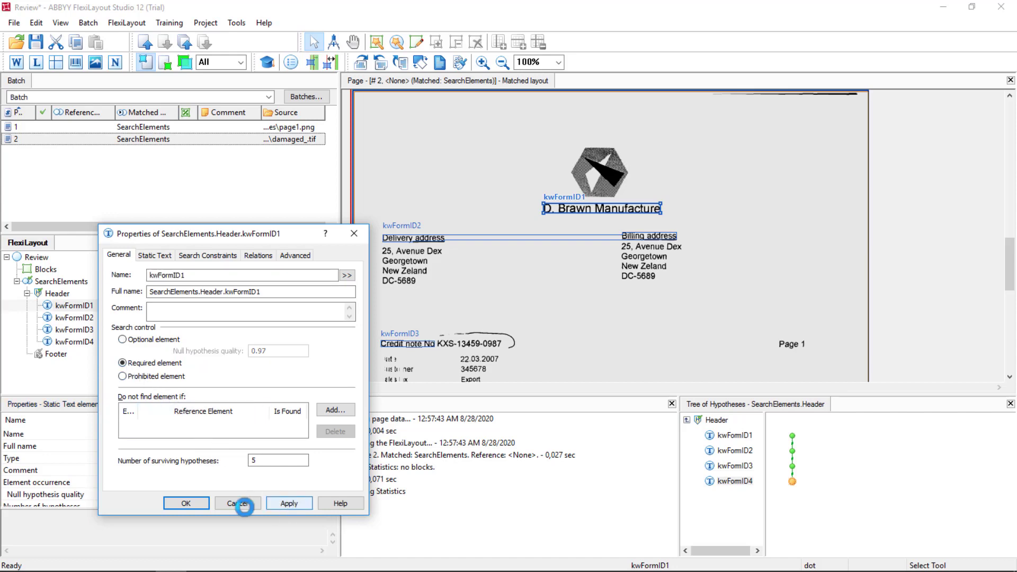
click(193, 502)
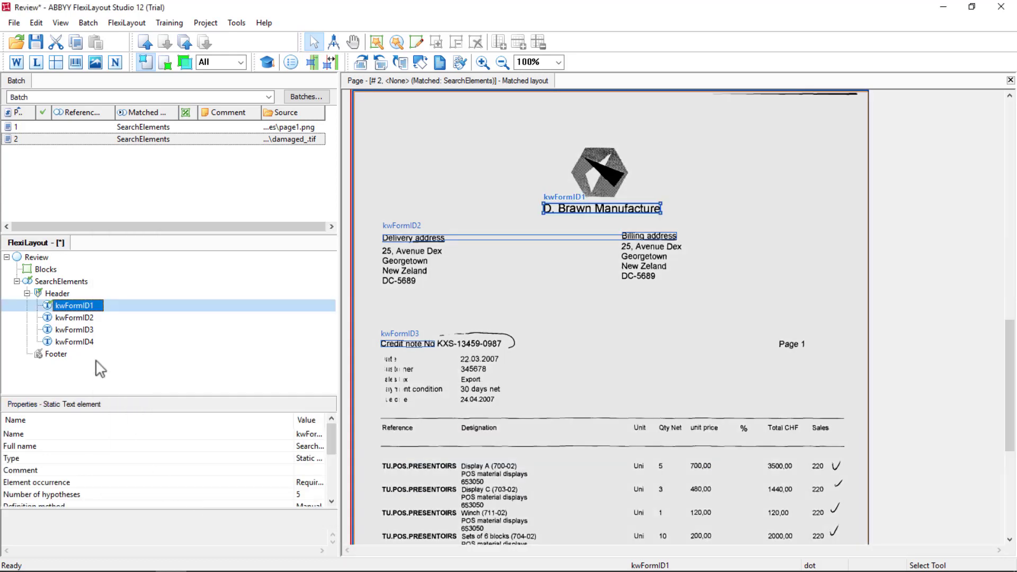
double_click(56, 294)
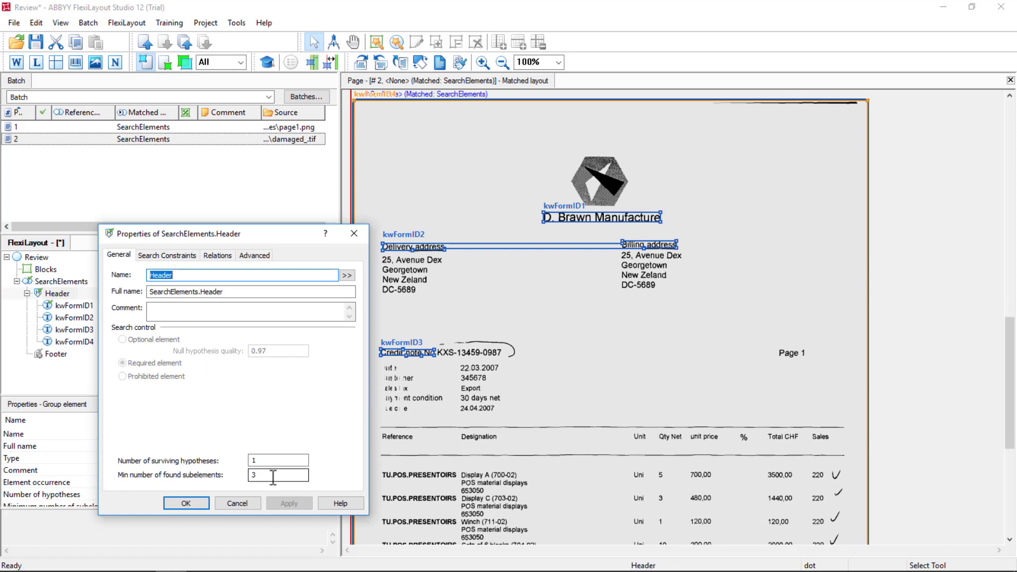
click(237, 503)
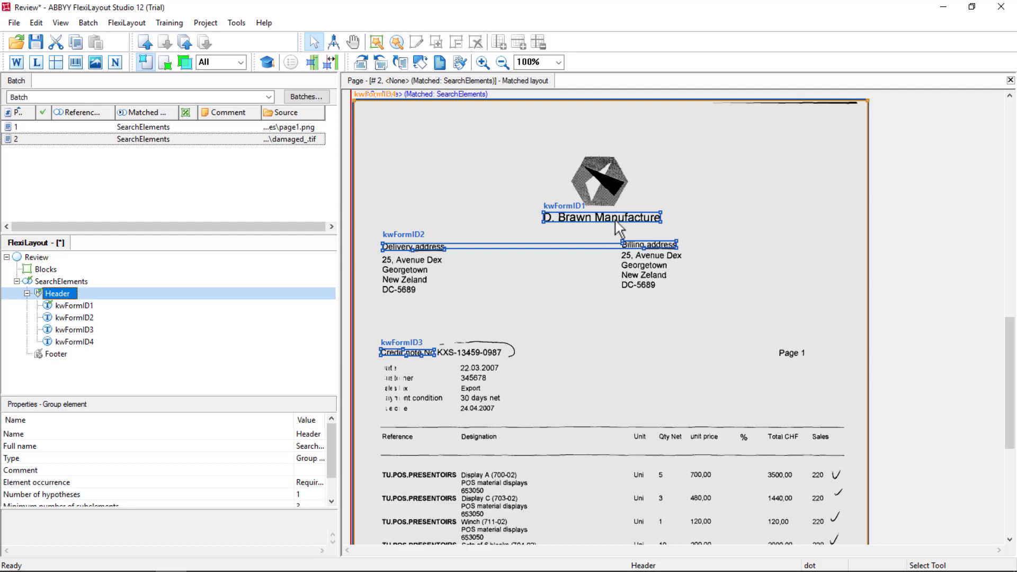
Step: Re-match damaged_.tif and step through its Header hypotheses
right_click(83, 141)
click(114, 145)
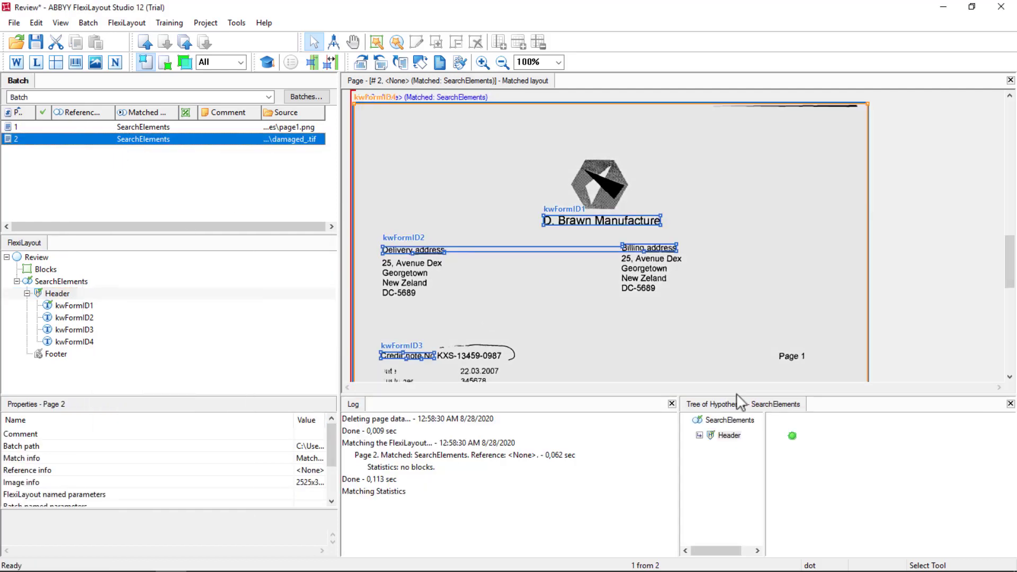
click(792, 435)
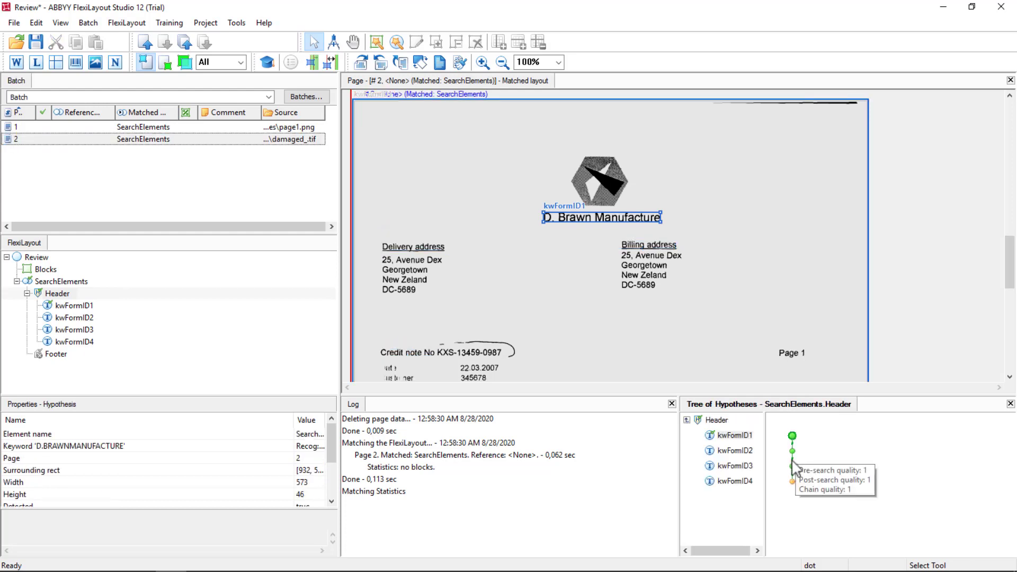